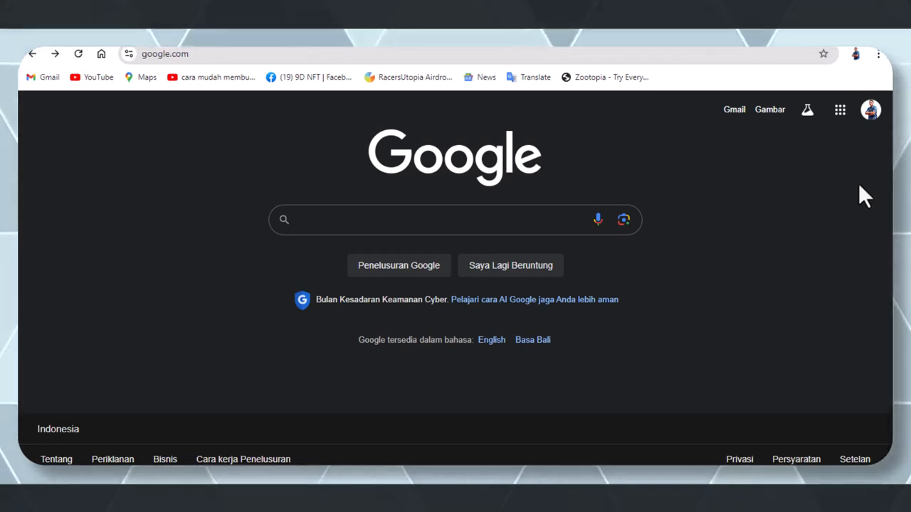
Open Google Forms (Formulir) from the list of Google apps
left_click(869, 118)
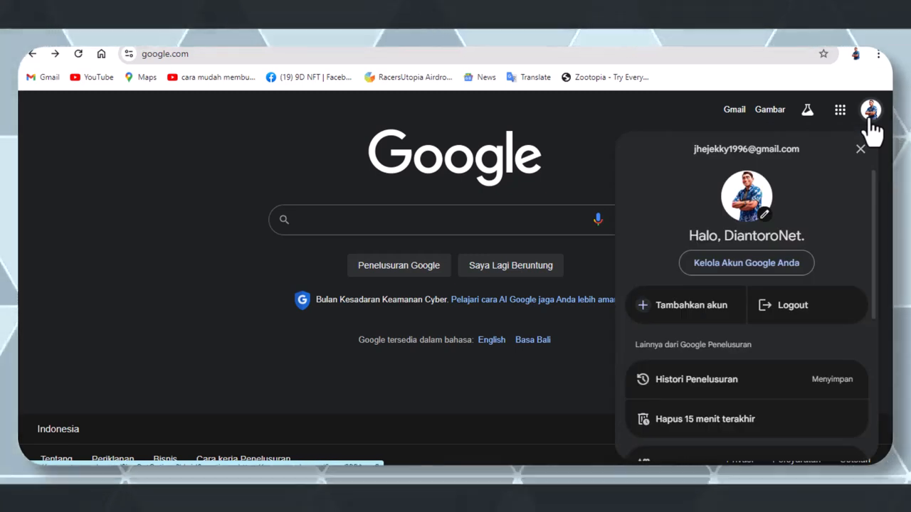
left_click(870, 119)
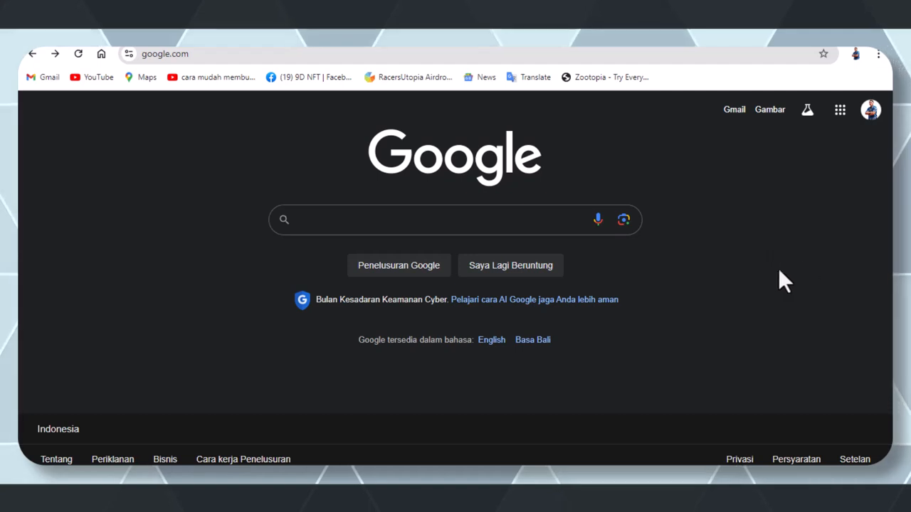
left_click(840, 111)
scroll(760, 321, "down", 3)
scroll(760, 324, "down", 5)
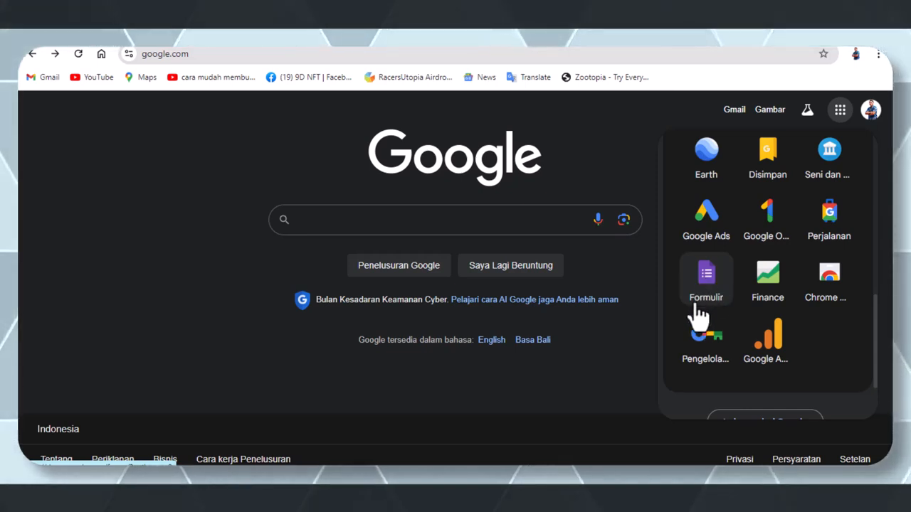
left_click(707, 277)
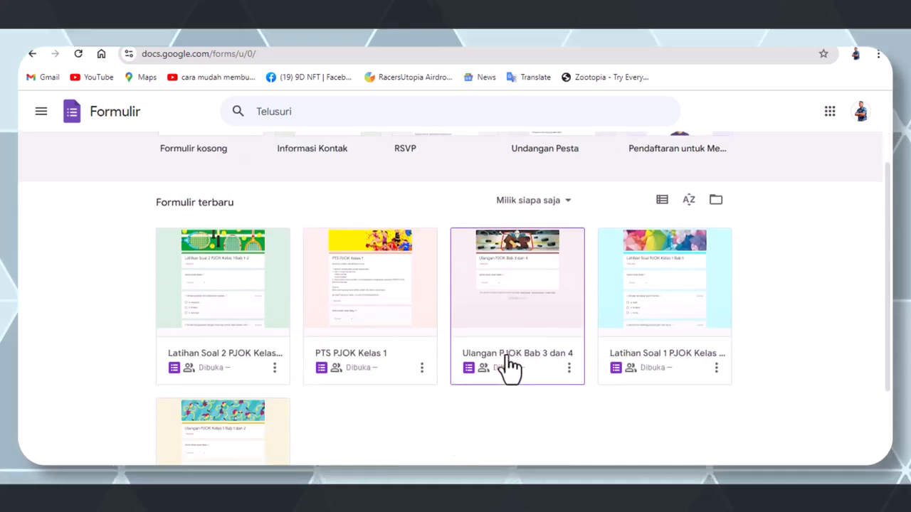
Create a new blank form (Formulir kosong)
scroll(507, 366, "down", 2)
scroll(445, 358, "up", 2)
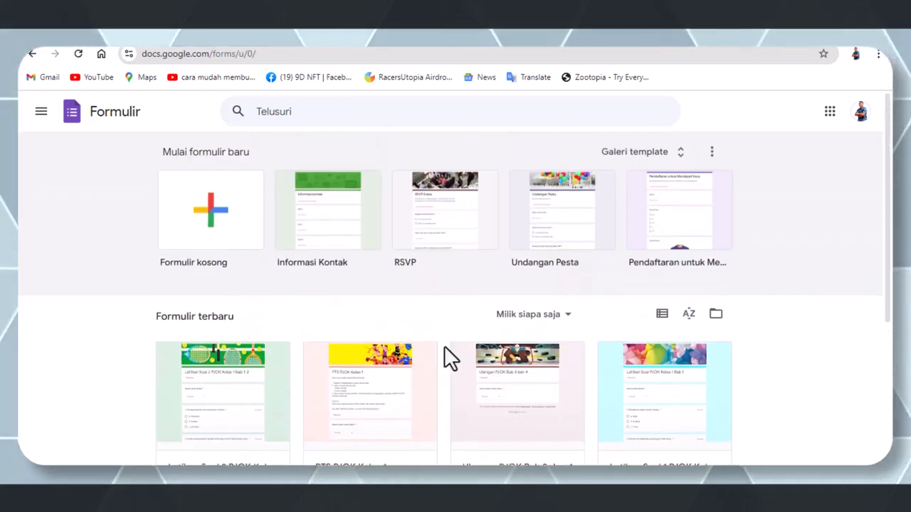
left_click(221, 225)
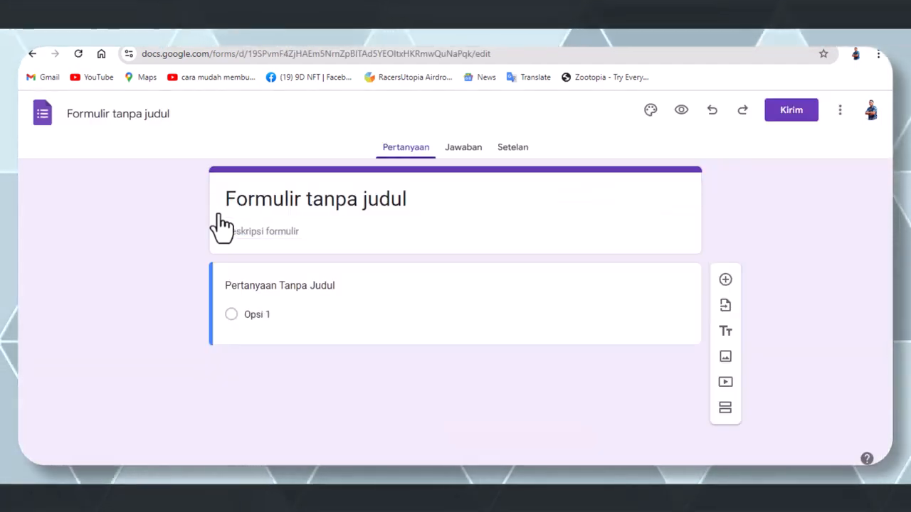
Name the untitled form "ANGKET KINERJA GURU" and apply the same text as its heading
left_click(171, 119)
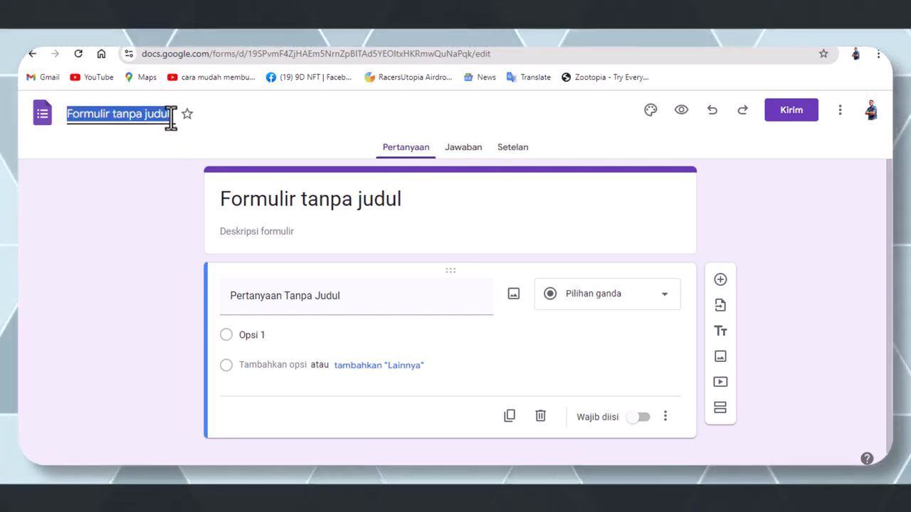
type("ANGKET T")
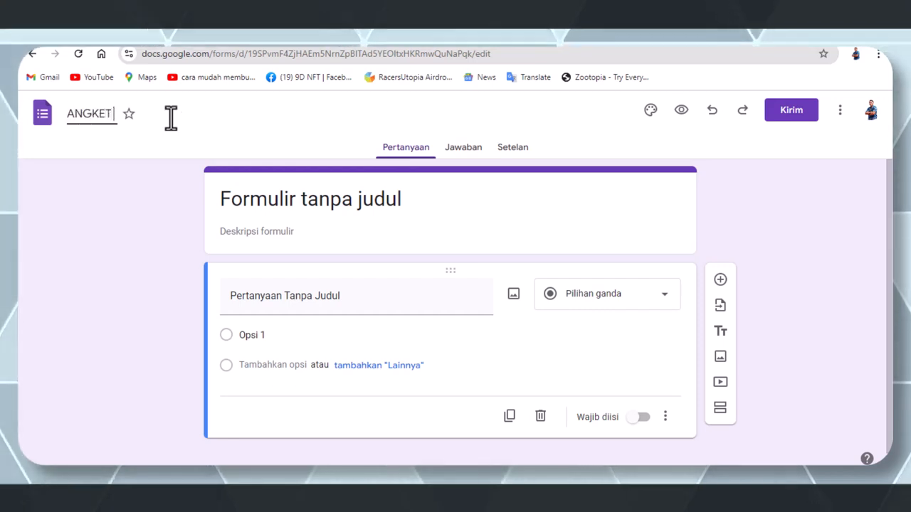
key("BackSpace")
key("BackSpace")
type("KINERJA")
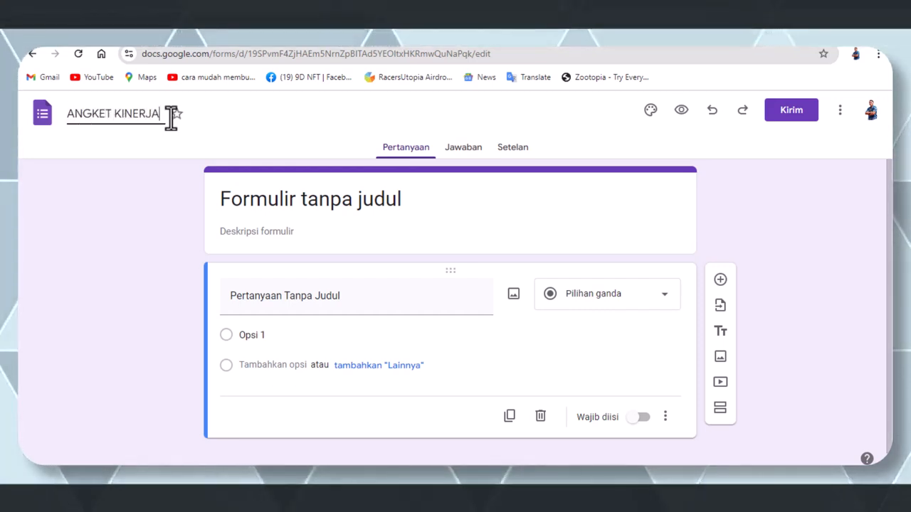
type(" GURU")
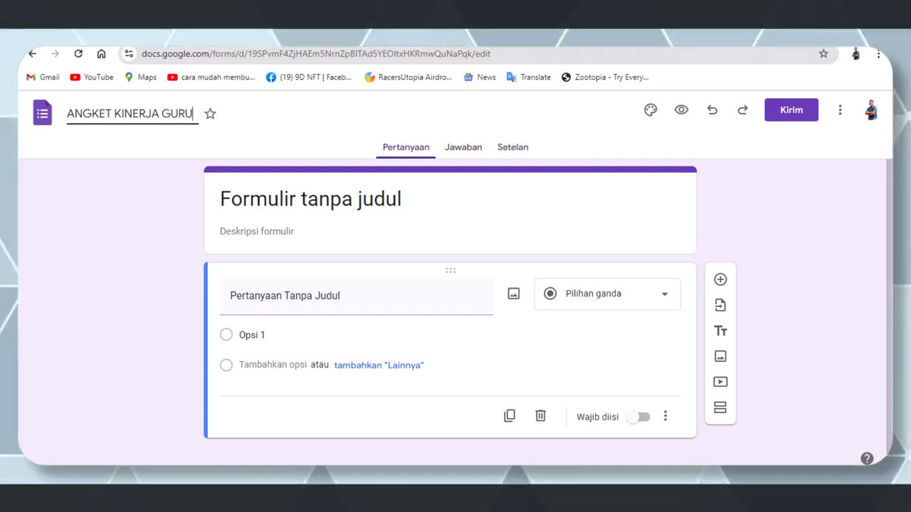
key("Return")
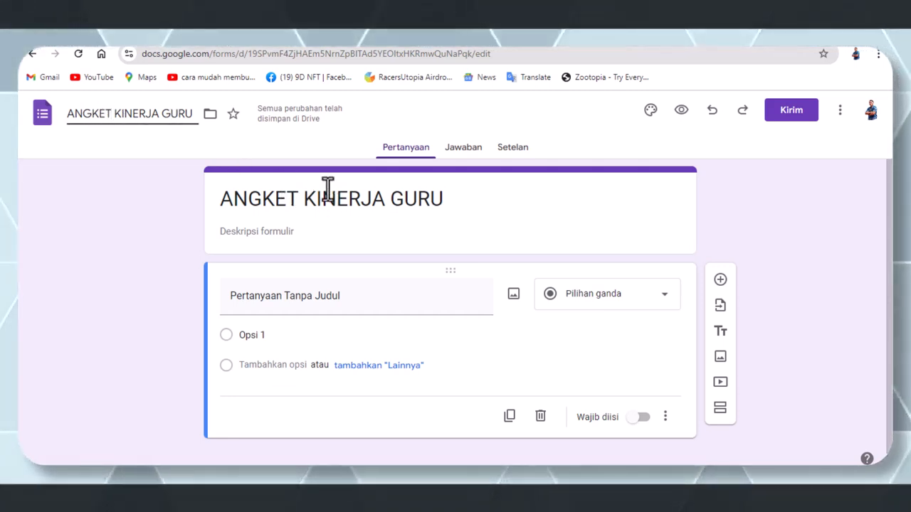
left_click_drag(325, 187, 341, 188)
left_click(178, 120)
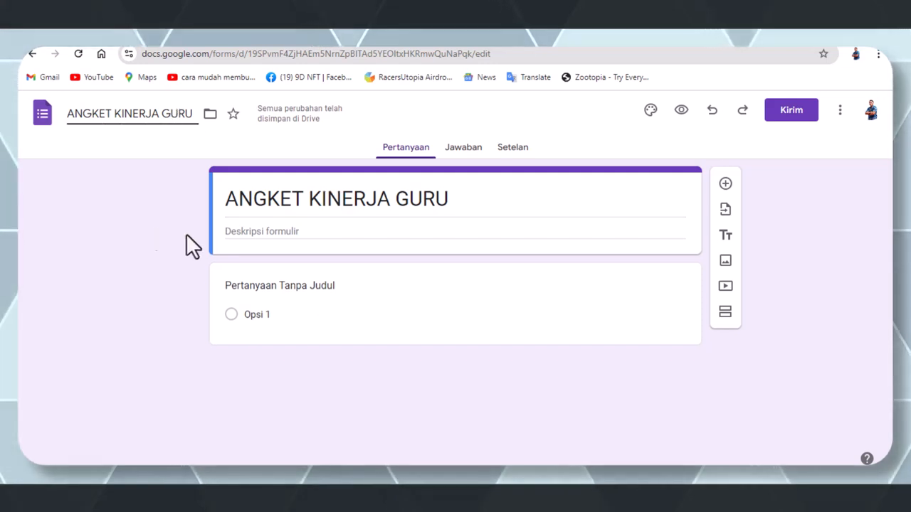
Enter the form description "ANGKET UNTUK PENILAIAN GURU SELAMA 6 BULAN MENGAJAR"
left_click(298, 231)
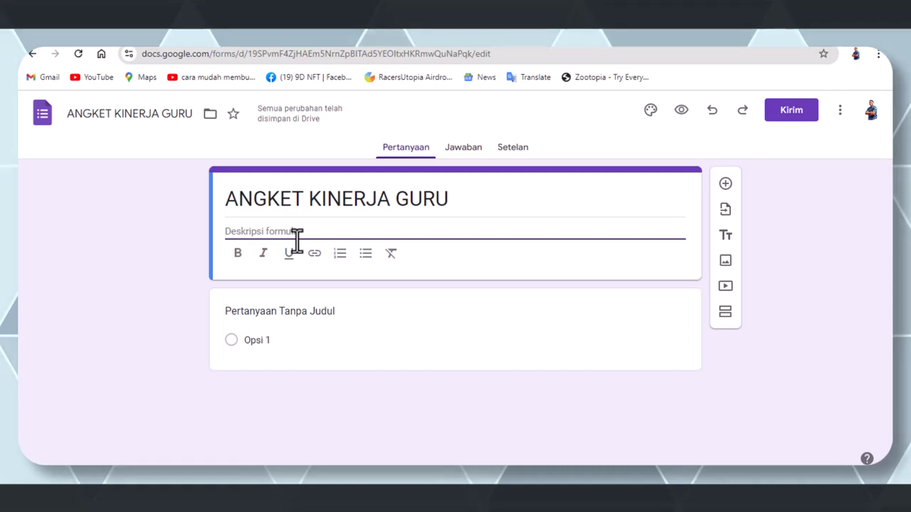
type("A")
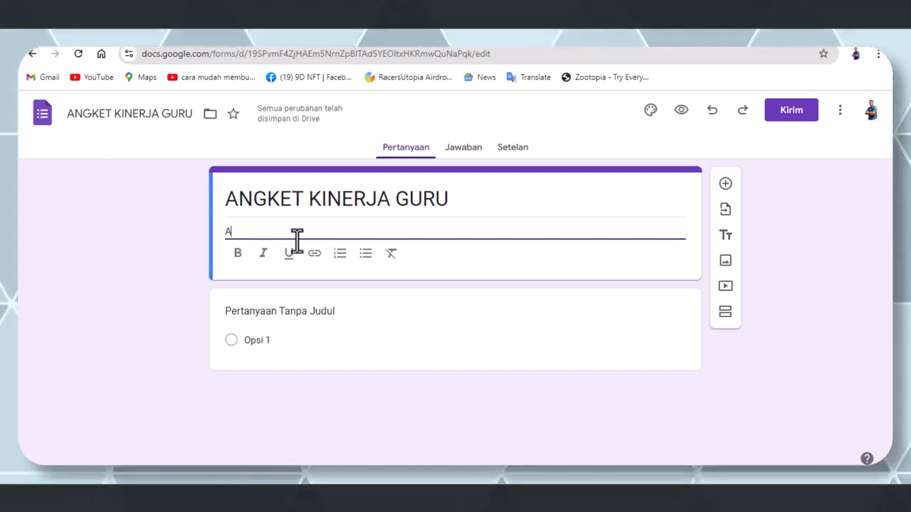
type("NGKET UNTUK PEN")
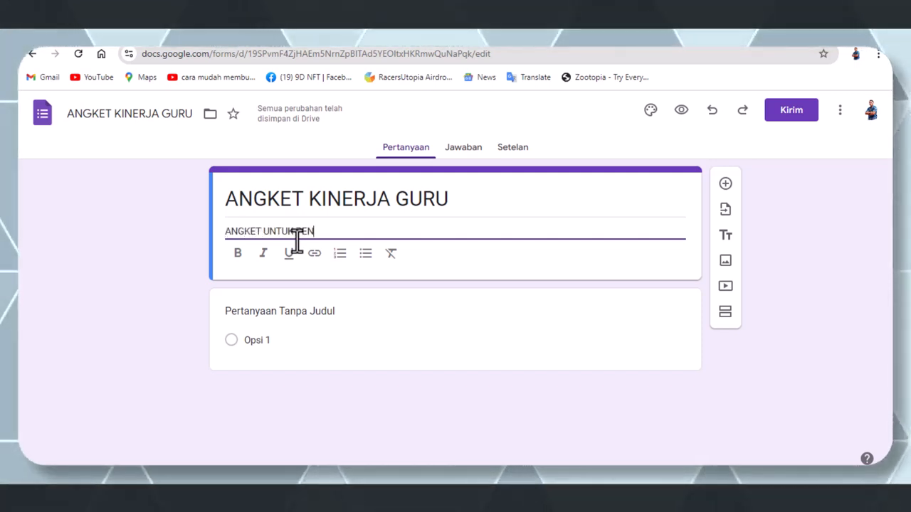
type("ILAIAN GURU SELA")
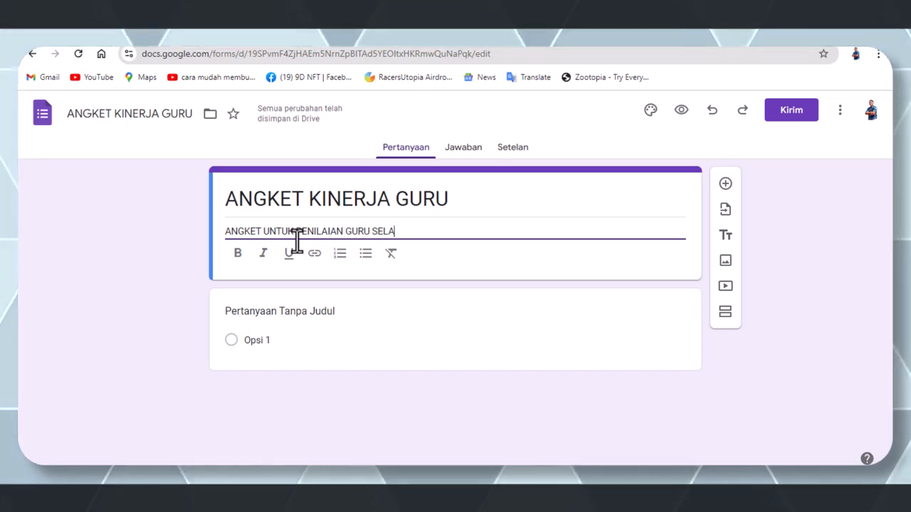
type("MA 6 BULAN")
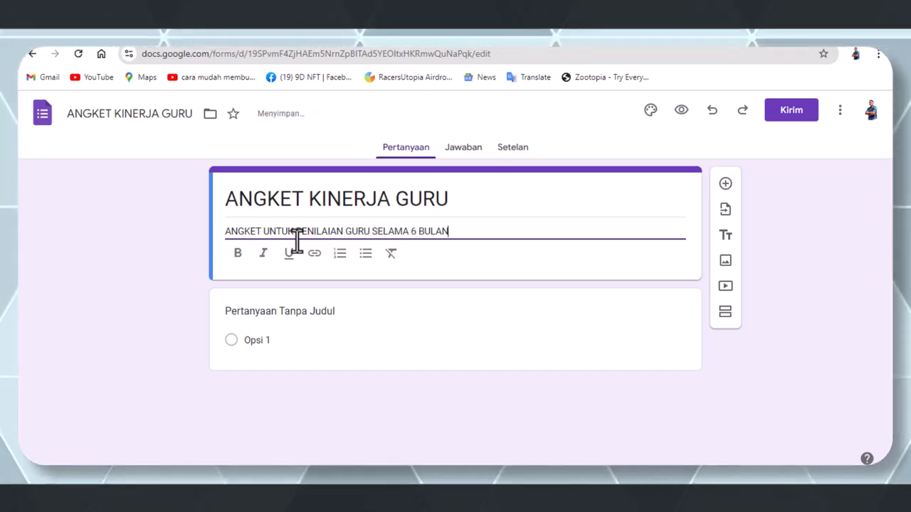
type(" MENGAJAR")
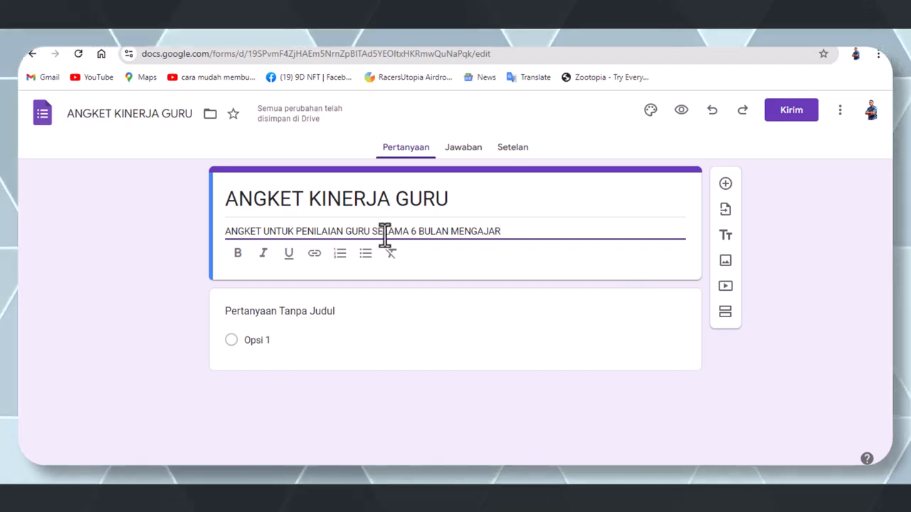
Format the whole form description as bold, italic and underlined
left_click_drag(502, 232, 204, 235)
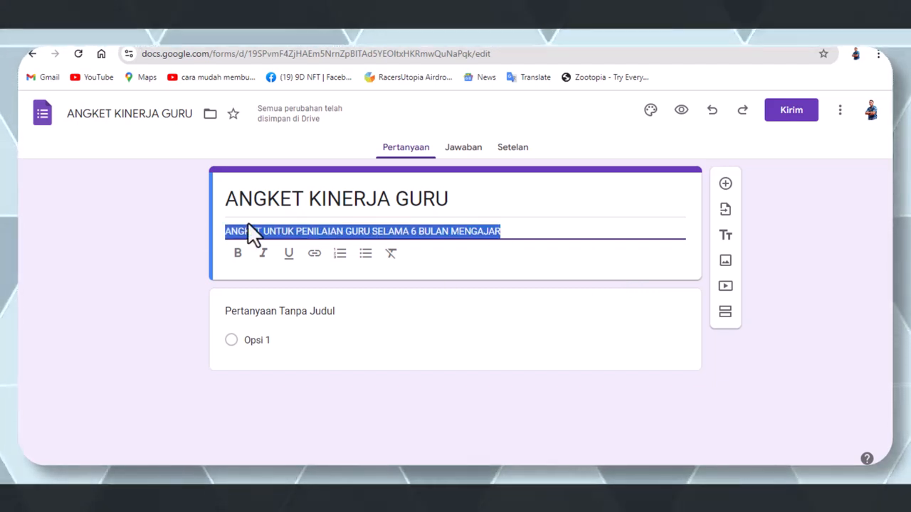
left_click(238, 255)
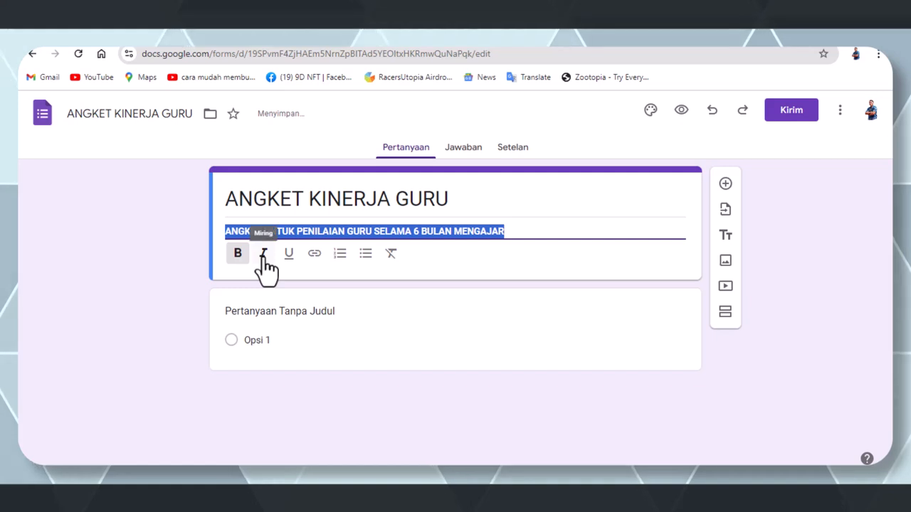
left_click(264, 254)
left_click(289, 254)
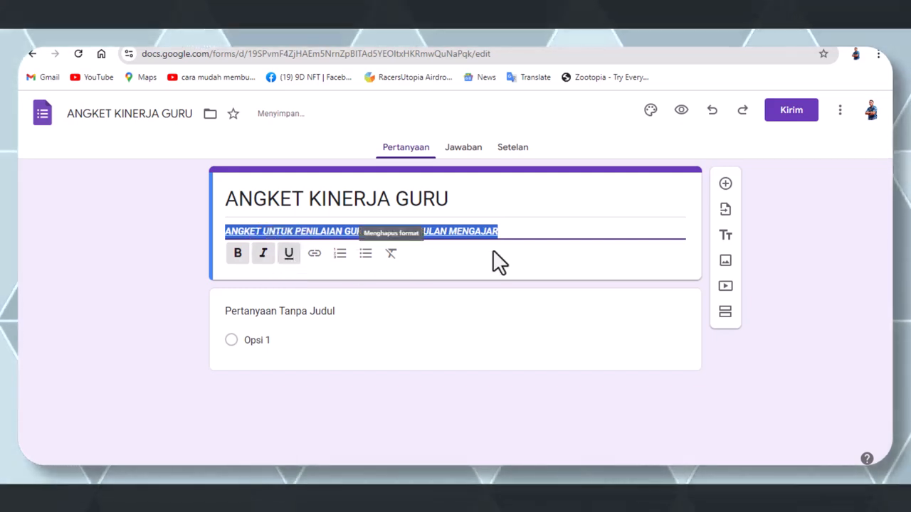
left_click(535, 232)
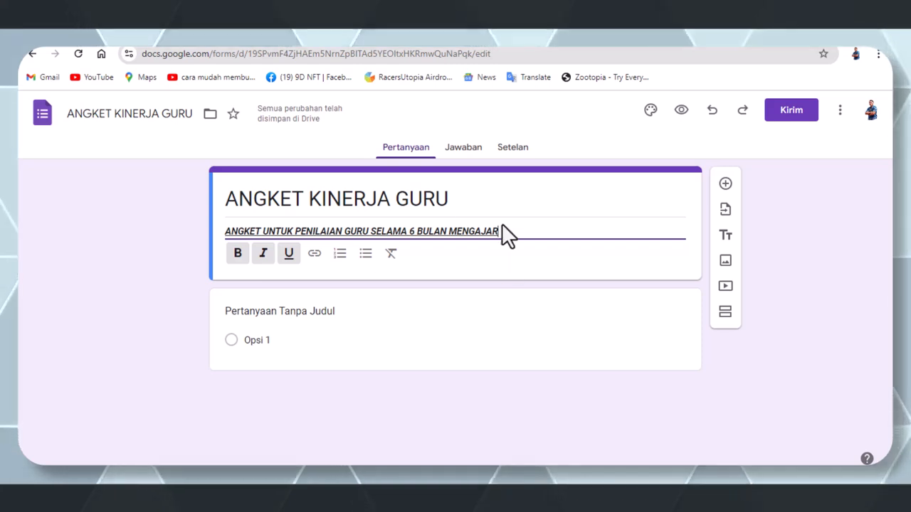
Title the first question "ISI NAMAMU DIBAWAH INI" and choose short answer (Jawaban singkat) as its type
left_click(404, 337)
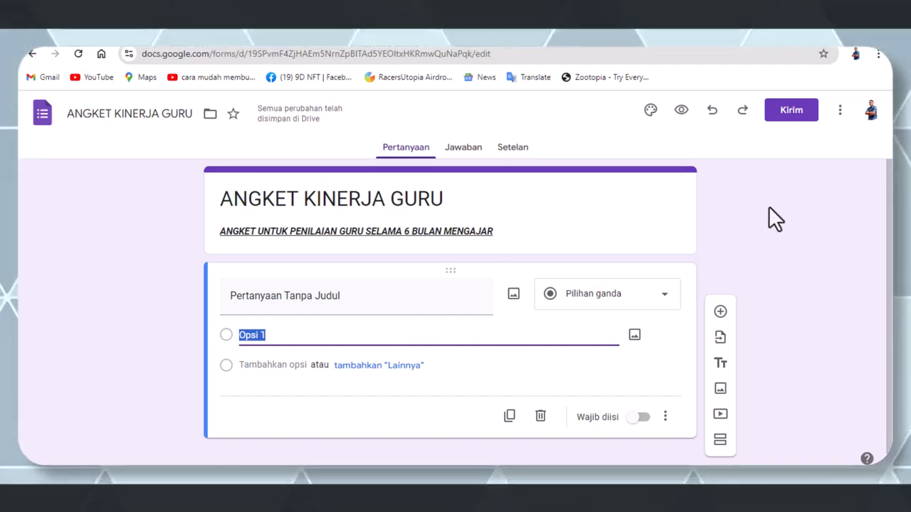
scroll(712, 277, "down", 1)
left_click(313, 281)
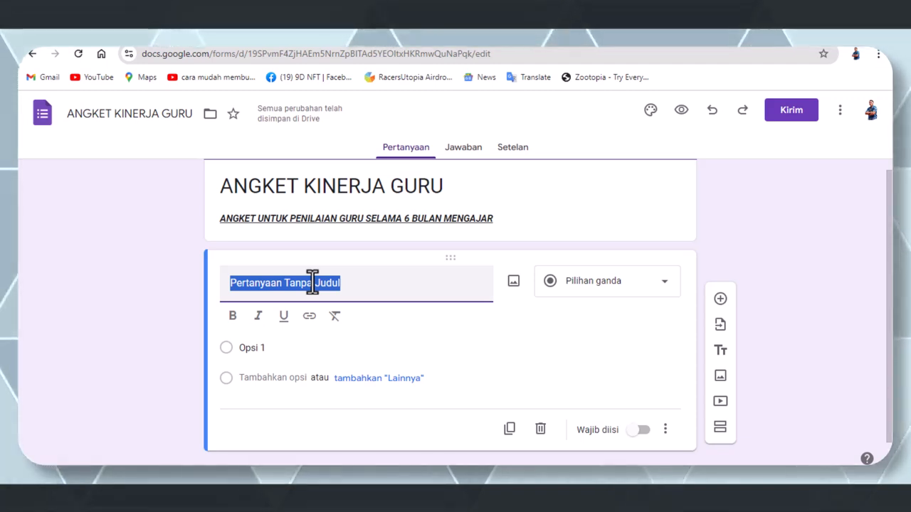
type("Tu")
key("BackSpace")
key("BackSpace")
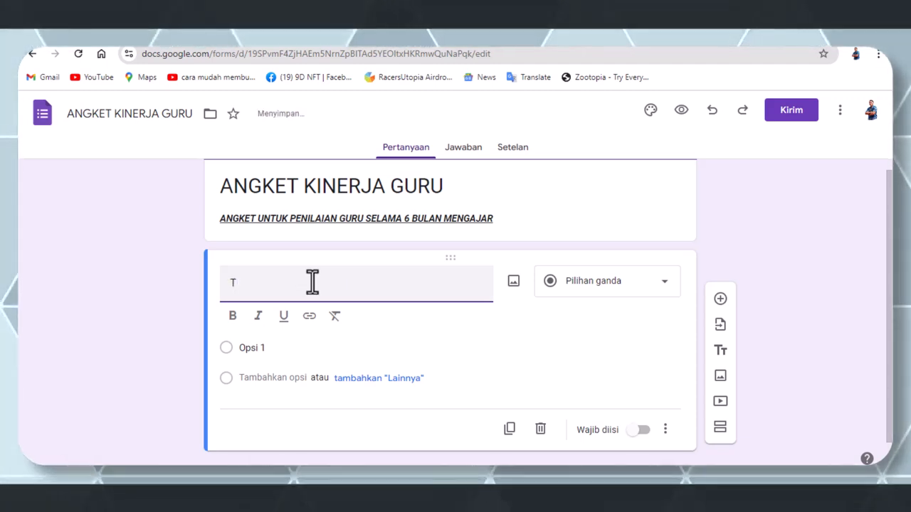
type("TU")
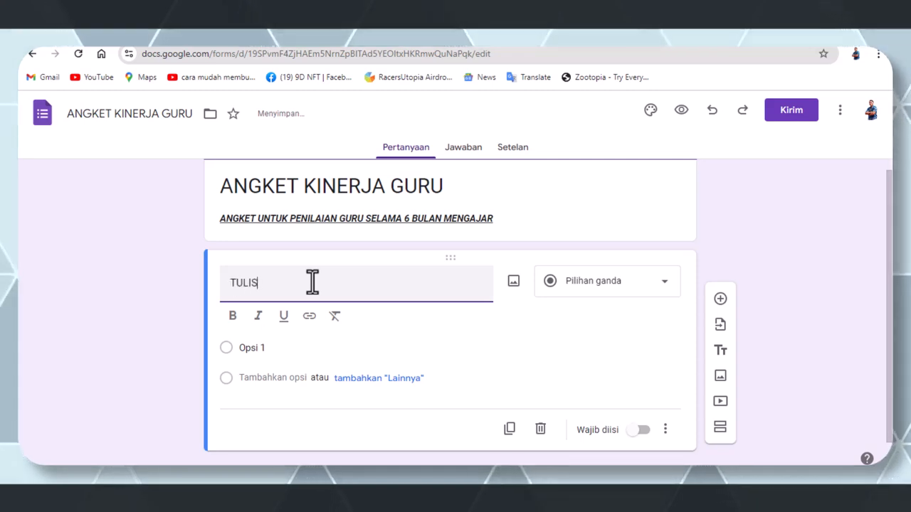
type("LI")
key("BackSpace")
key("BackSpace")
key("BackSpace")
key("BackSpace")
type("ISI ")
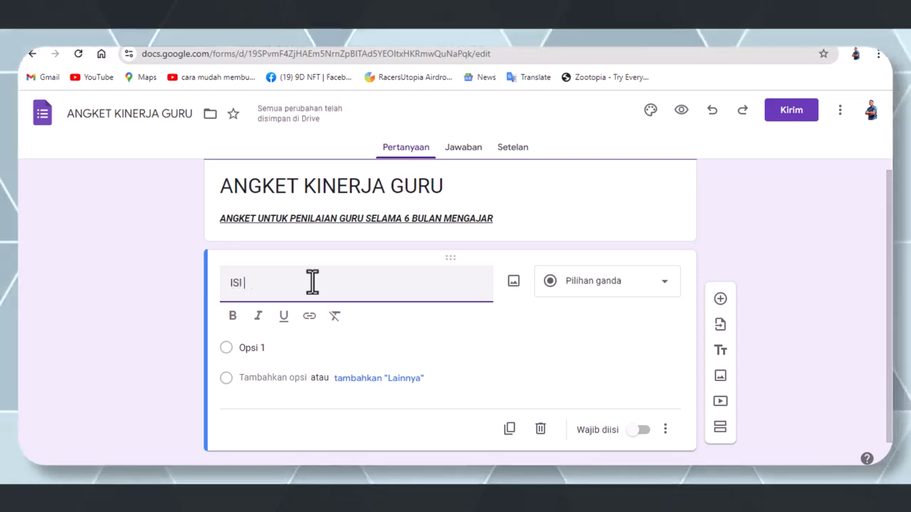
type("NAMAMU DIBAWAH INI")
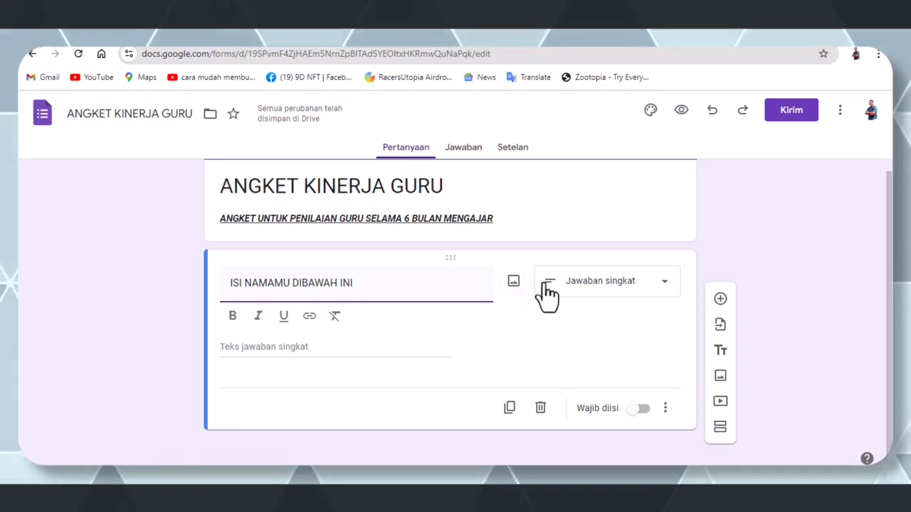
left_click(647, 302)
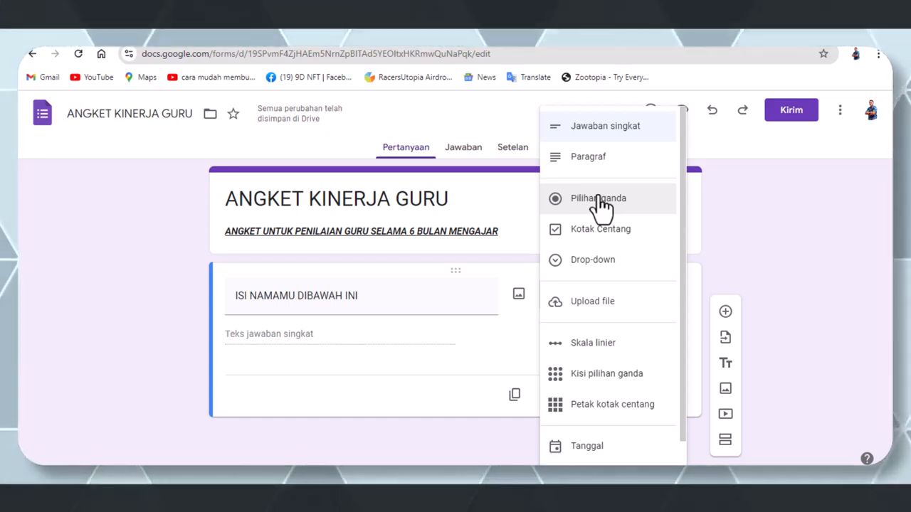
left_click(610, 131)
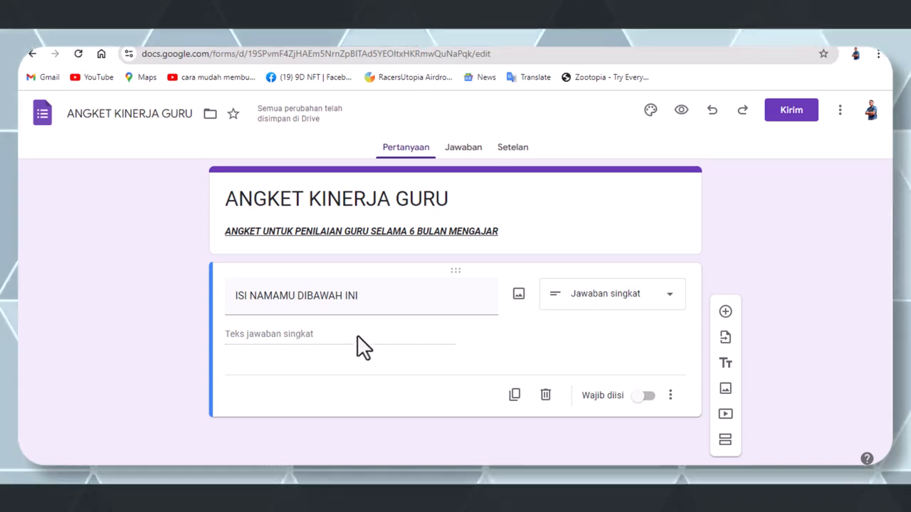
Change the "ISI NAMAMU DIBAWAH INI" question to multiple choice (Pilihan ganda) and enter four sample first names as its options
left_click(556, 308)
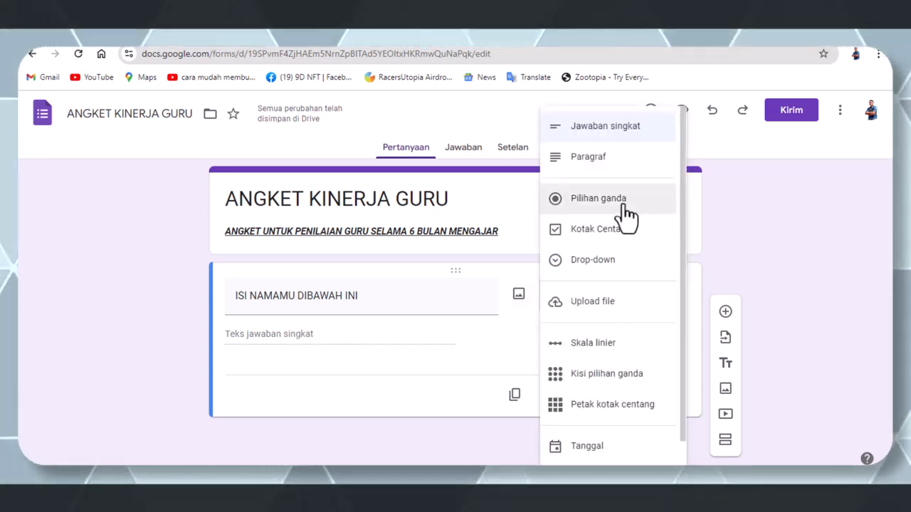
left_click(622, 206)
left_click(323, 336)
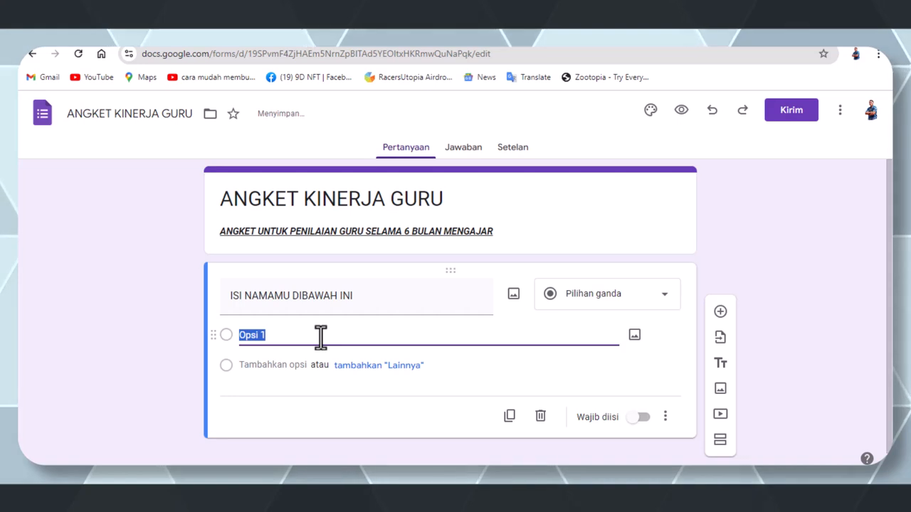
type("BUDI")
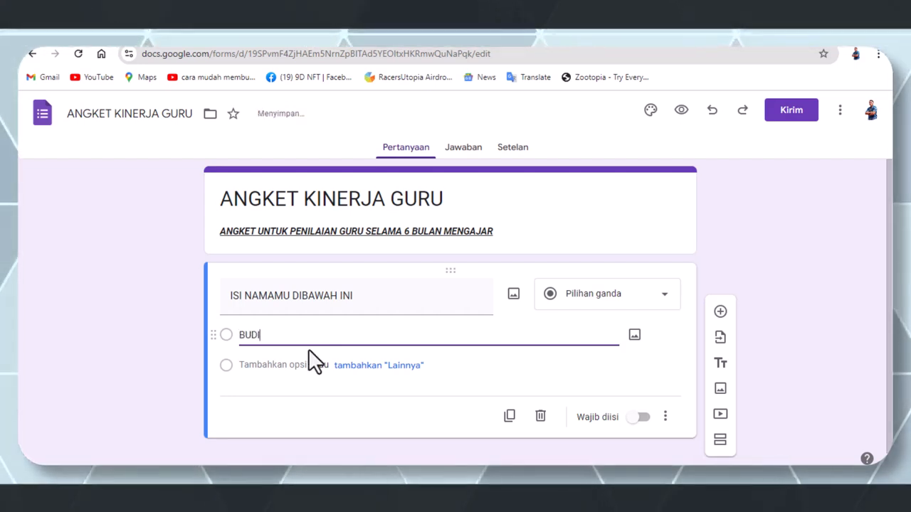
left_click(278, 367)
type("ARDI")
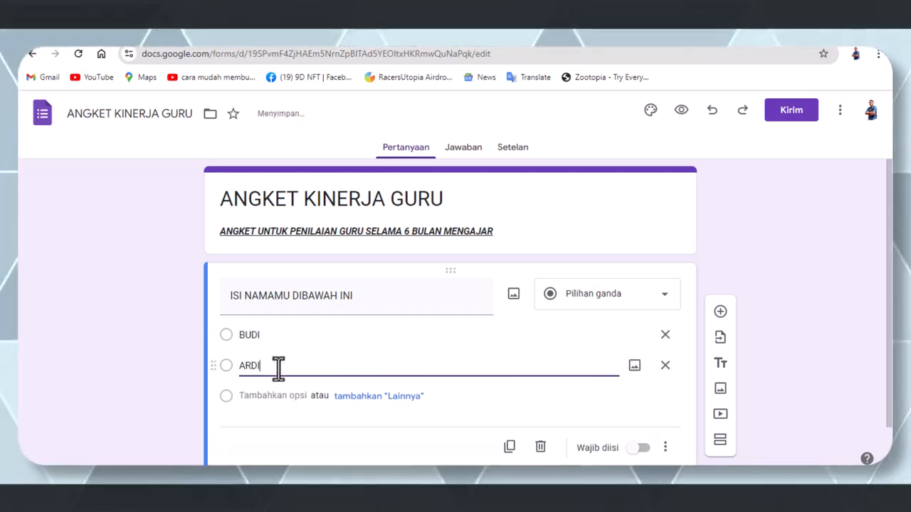
left_click(270, 395)
type("YULIA")
left_click(263, 424)
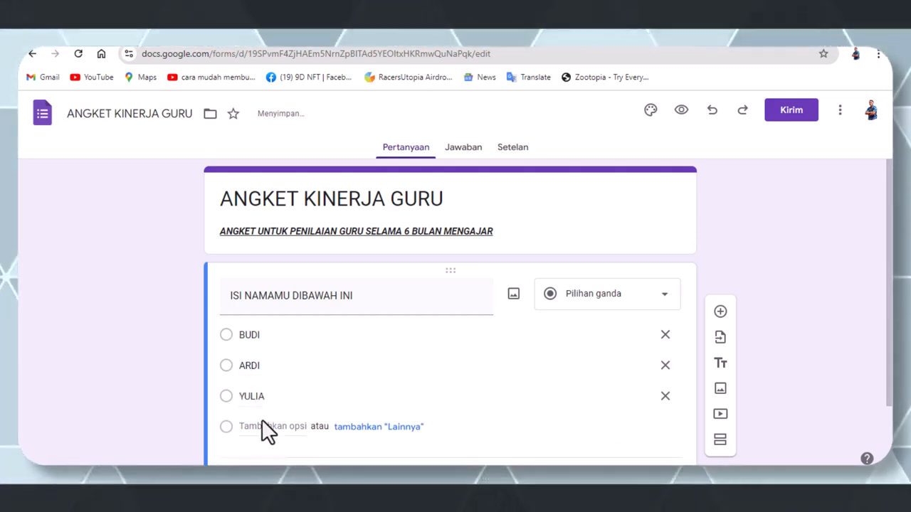
type("DEBORA")
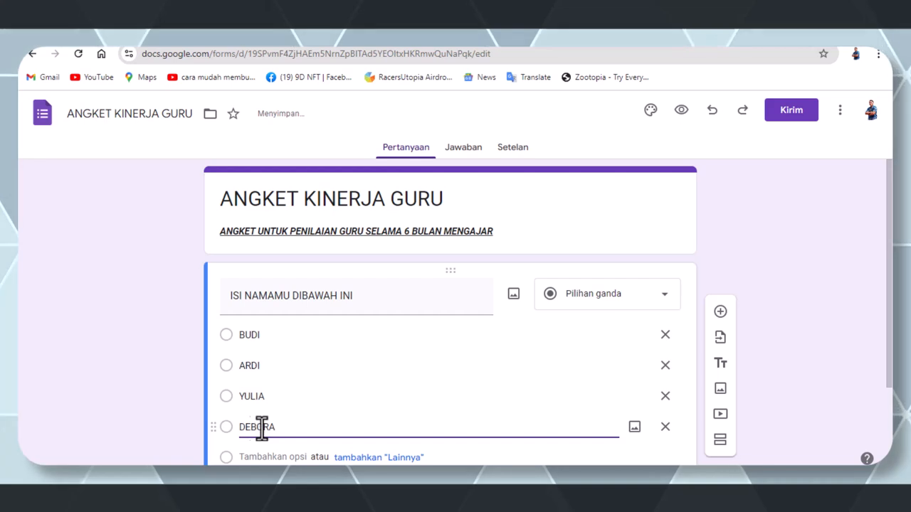
left_click(761, 295)
Make the multiple-choice name question required (Wajib diisi)
scroll(762, 295, "down", 2)
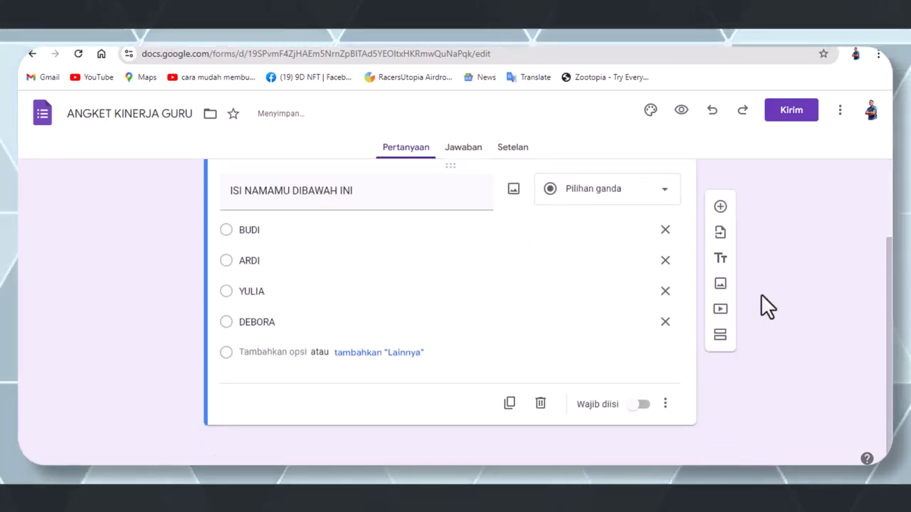
left_click(668, 196)
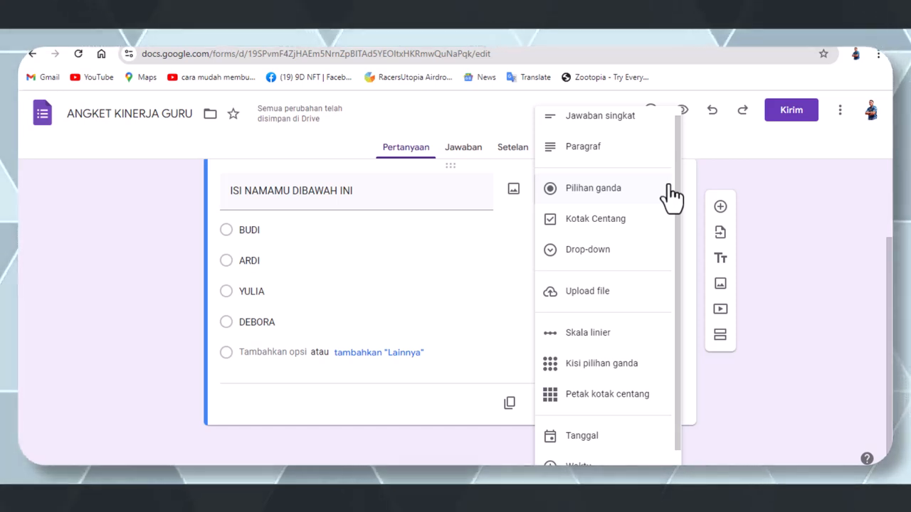
left_click(760, 226)
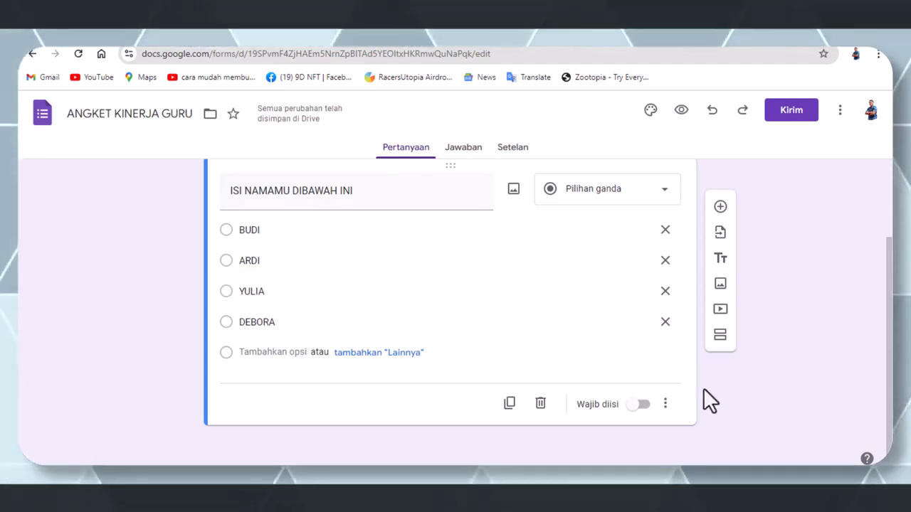
left_click(639, 406)
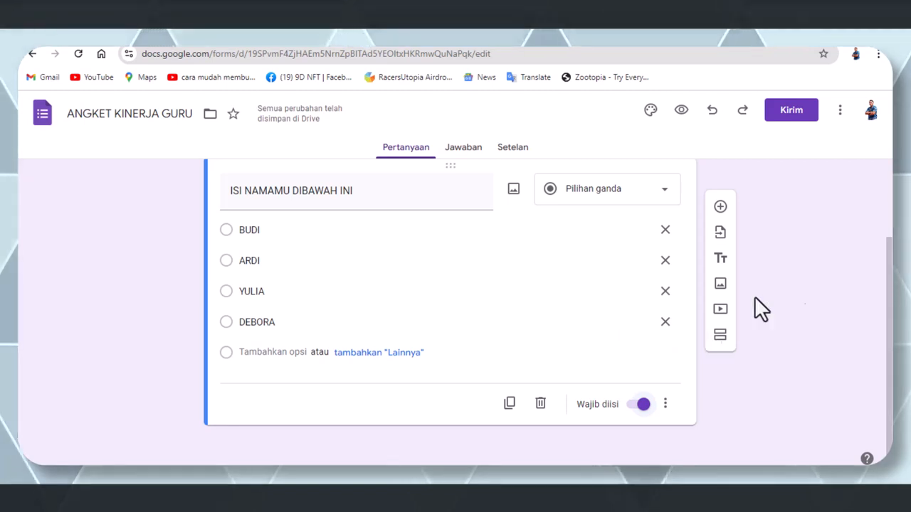
Add a second question titled "PILIH KELASMU" and set its type to multiple choice (Pilihan ganda)
scroll(804, 274, "up", 2)
scroll(804, 273, "down", 1)
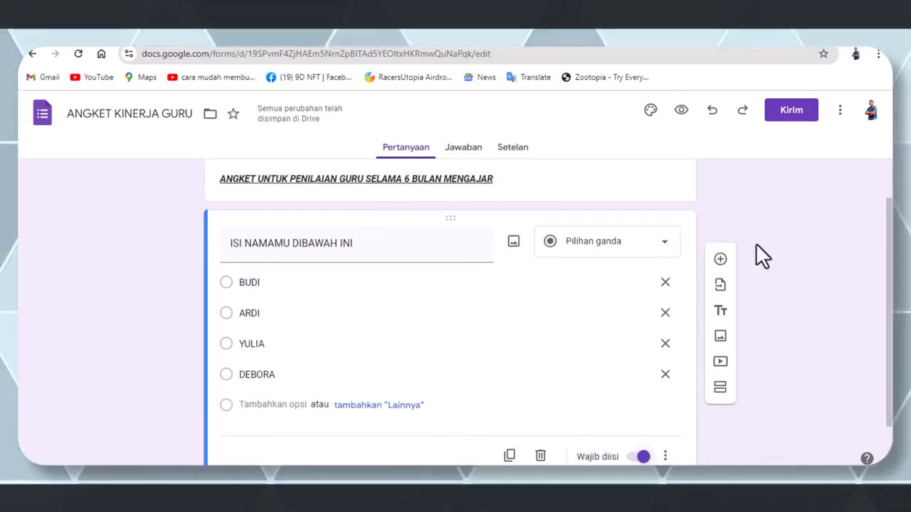
left_click(721, 260)
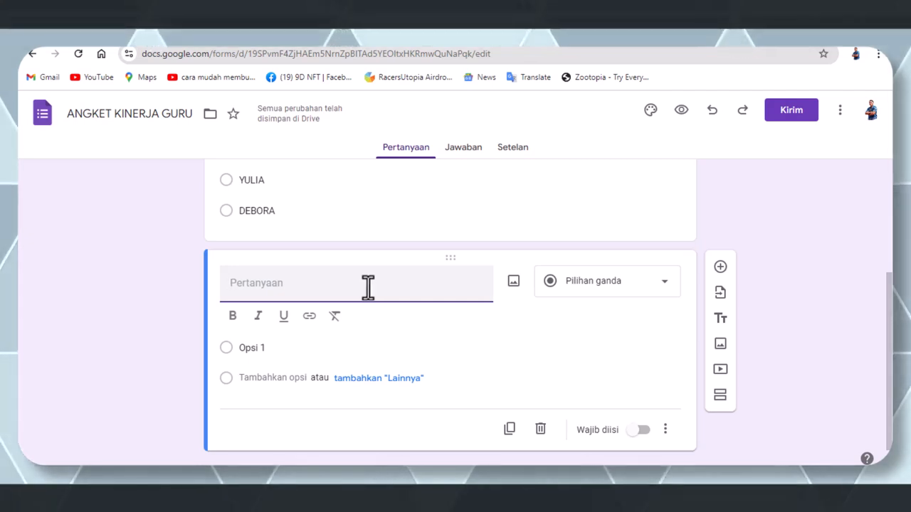
type("PILIH KELASM")
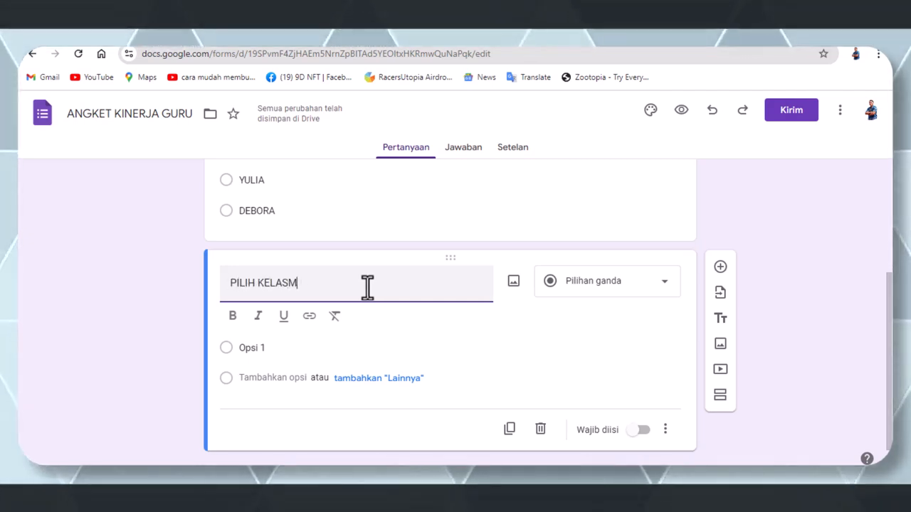
type("U")
left_click(643, 285)
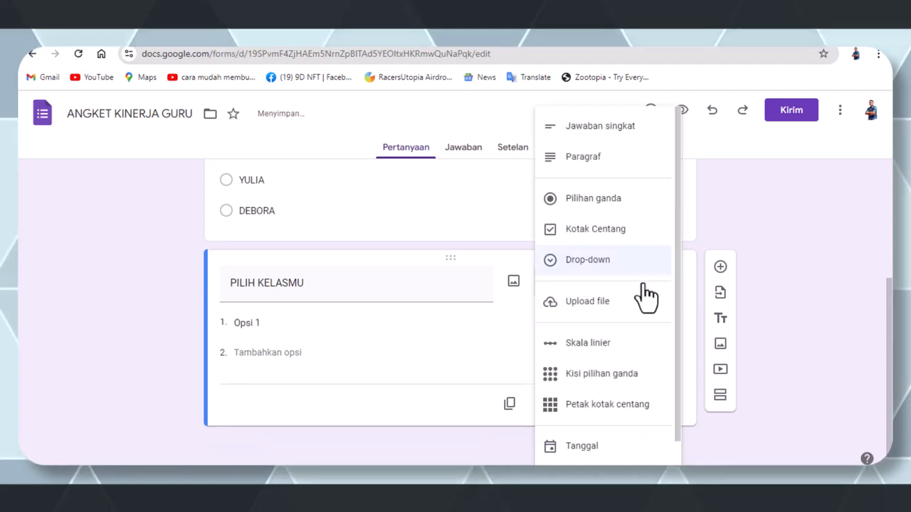
left_click(604, 201)
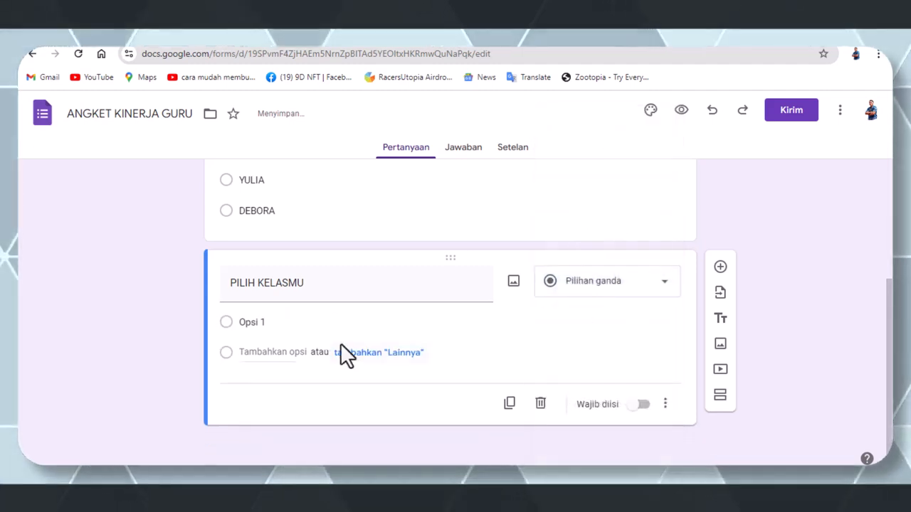
Enter "KELAS 7", "KELAS 8" and "KELAS 9" as the class question's options and make the question required
left_click(266, 323)
type("KELAS")
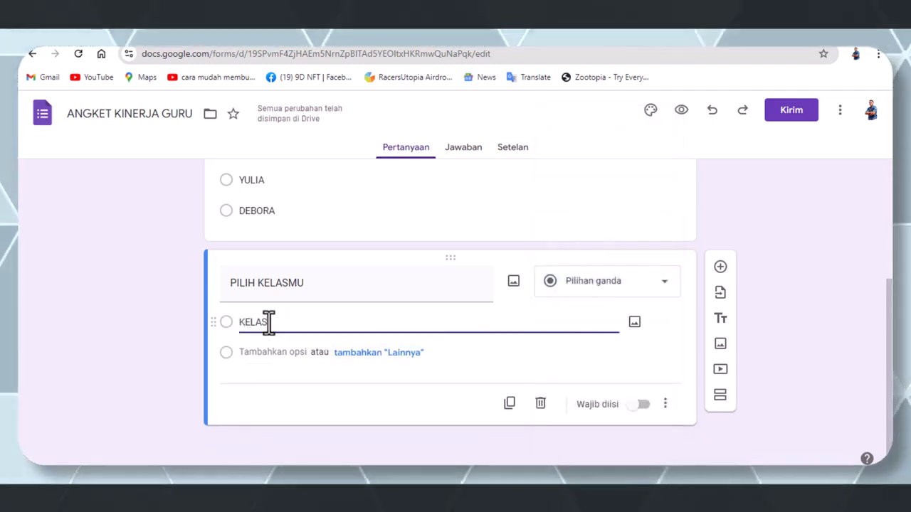
type(" 7")
key("Tab")
key("Tab")
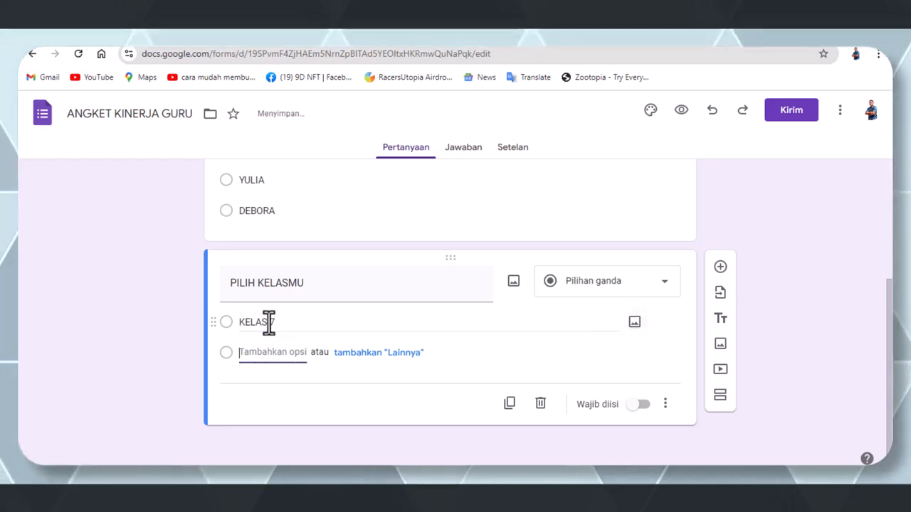
type("KEL")
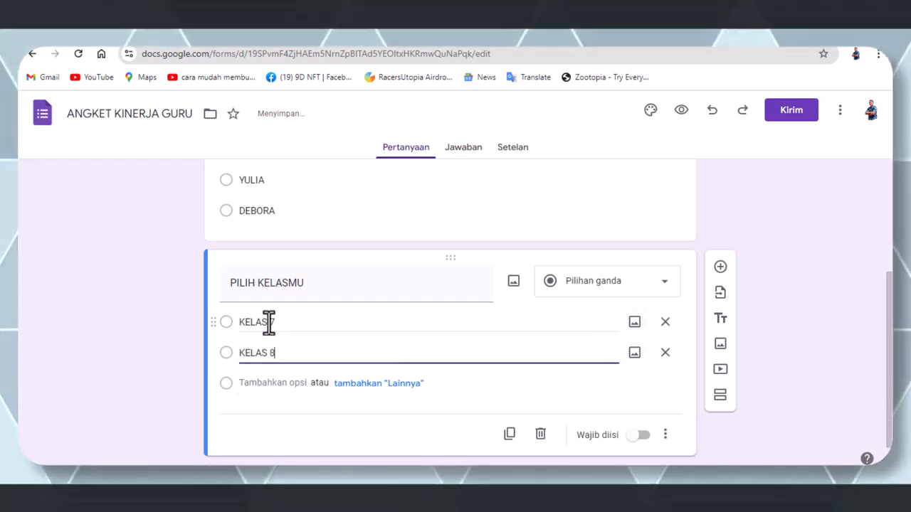
type("AS 8")
left_click(267, 383)
type("KELAS 9")
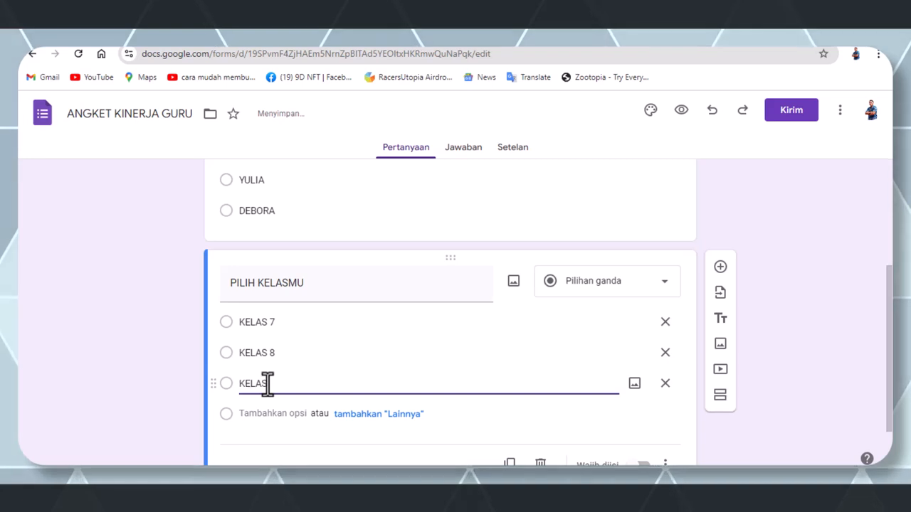
left_click(778, 293)
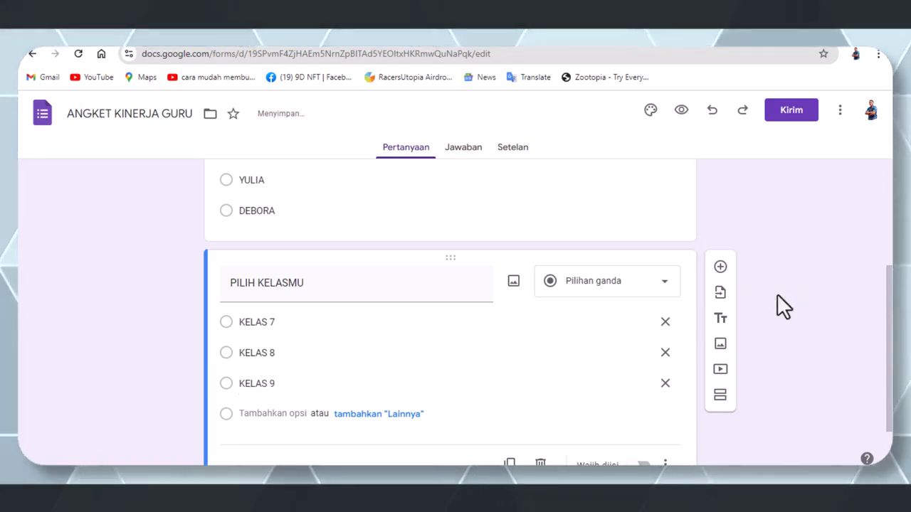
scroll(777, 294, "down", 1)
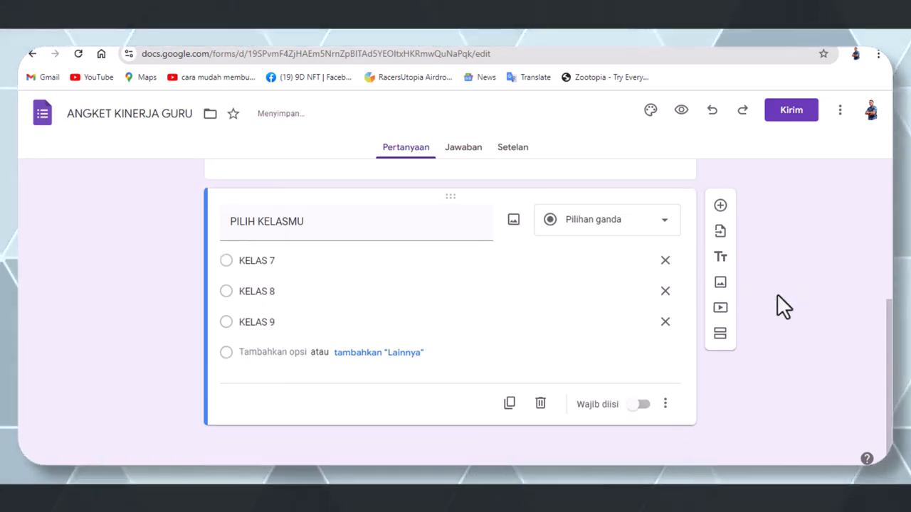
left_click(640, 407)
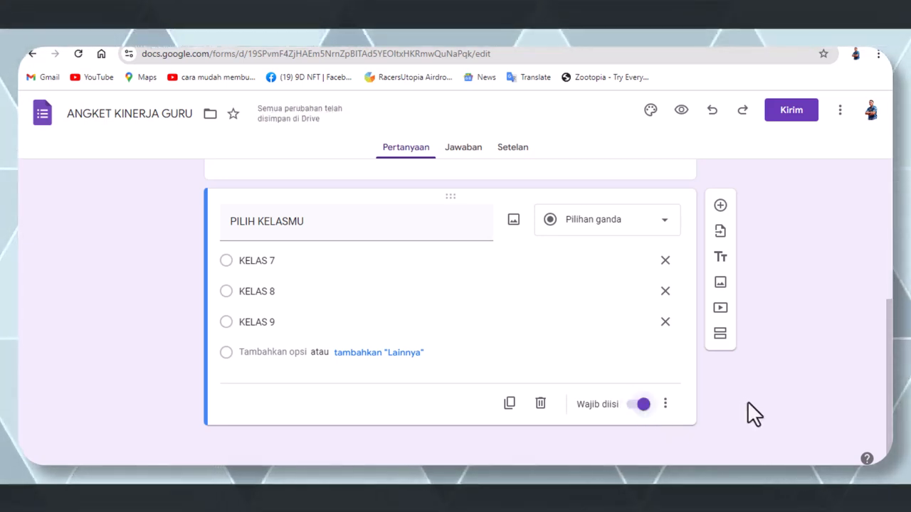
scroll(794, 280, "up", 4)
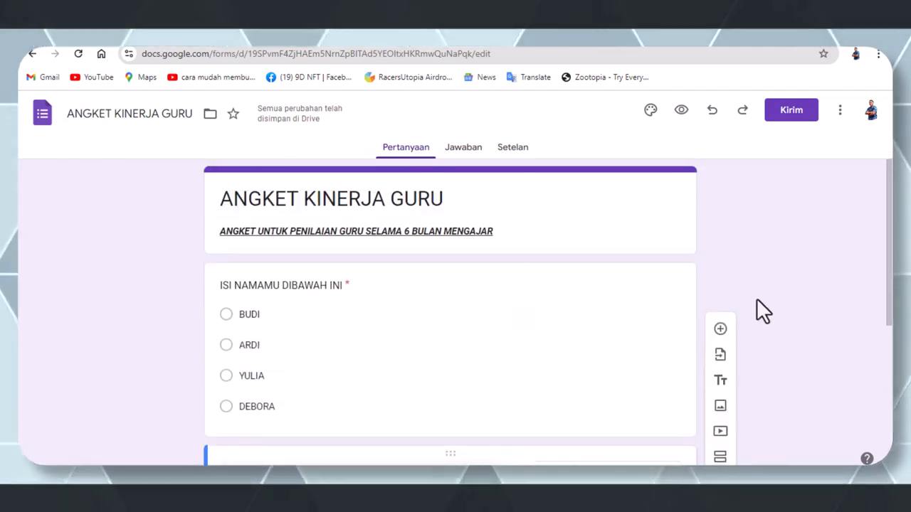
scroll(827, 339, "down", 1)
scroll(828, 339, "up", 1)
scroll(810, 395, "down", 3)
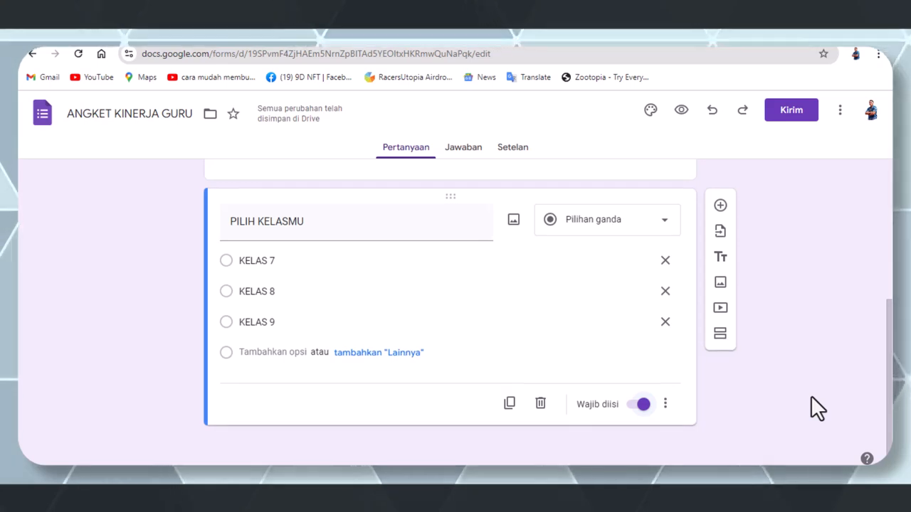
scroll(811, 395, "up", 4)
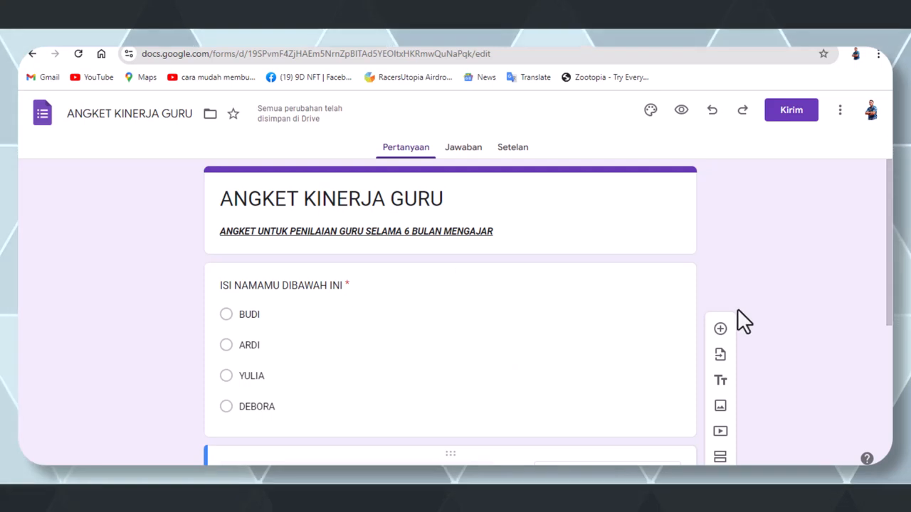
Add a new section after the class question and title it "PENILAIAN UNTUK GURU"
scroll(769, 334, "down", 3)
left_click(724, 339)
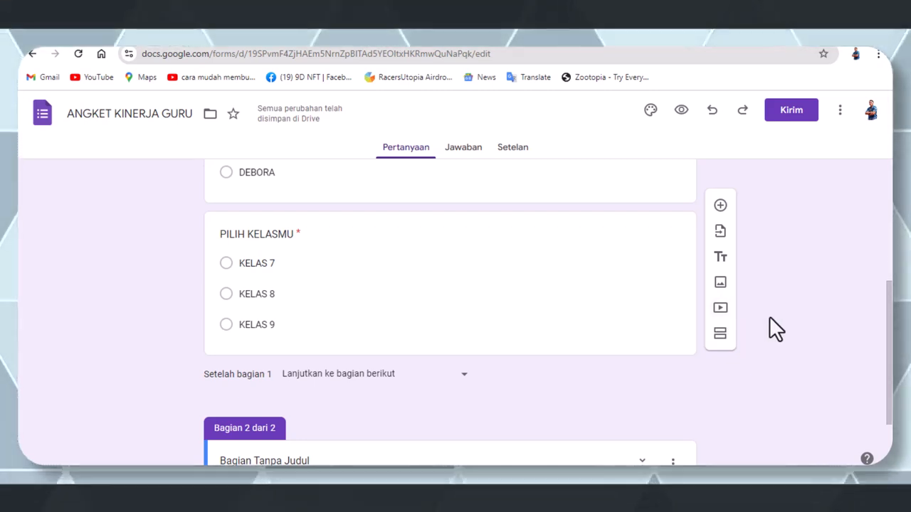
scroll(682, 390, "down", 2)
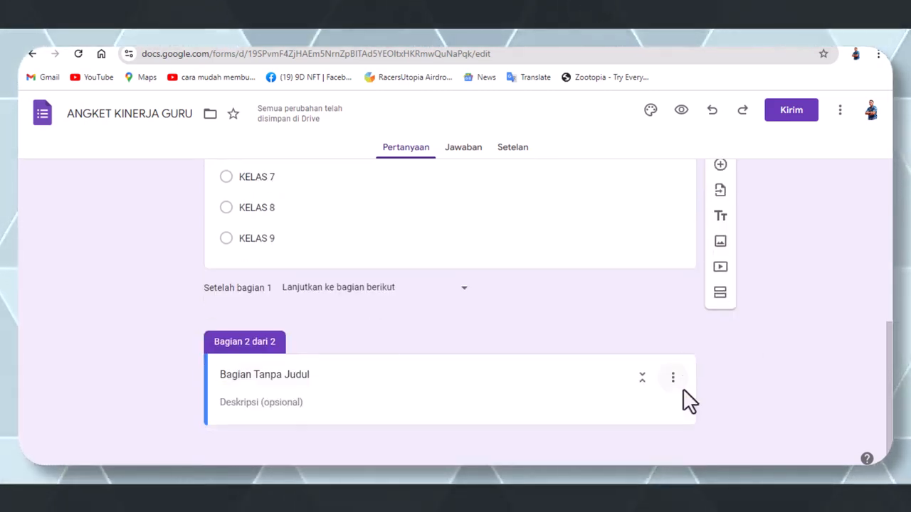
left_click(282, 378)
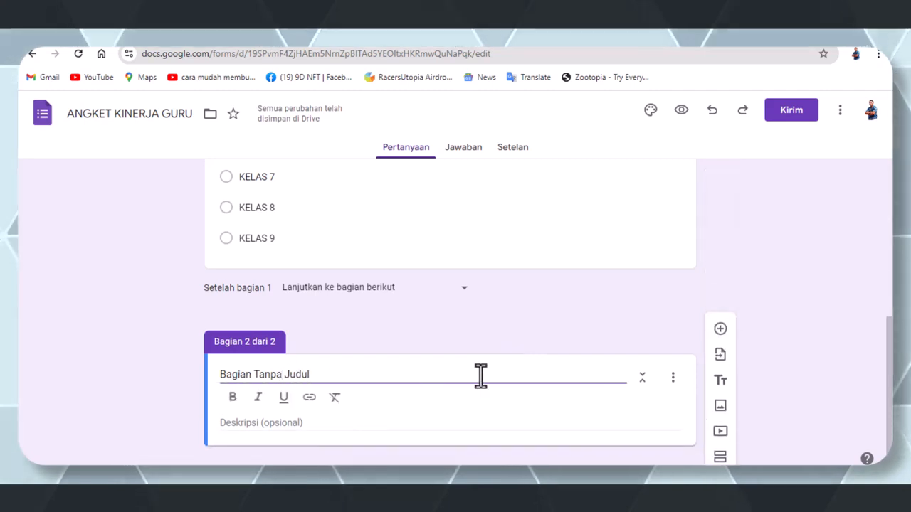
key("ctrl+a")
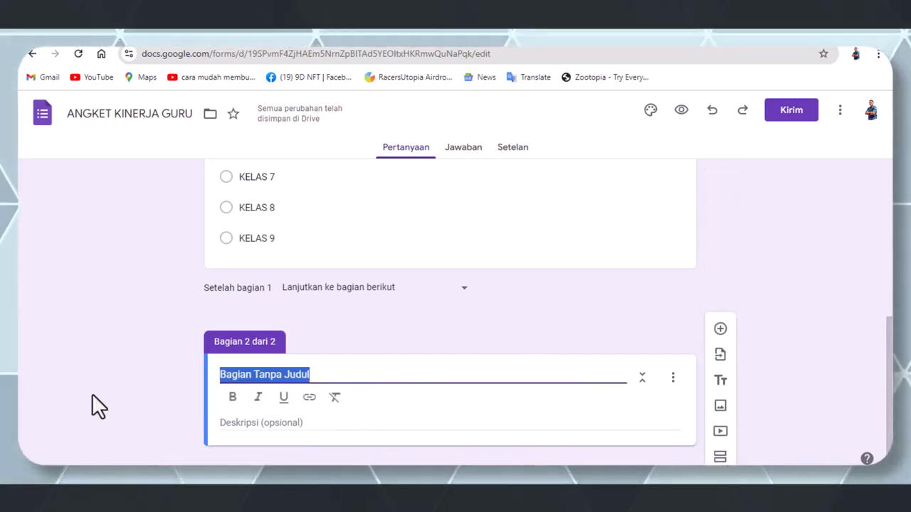
type("PENILAIAN UNTUK ")
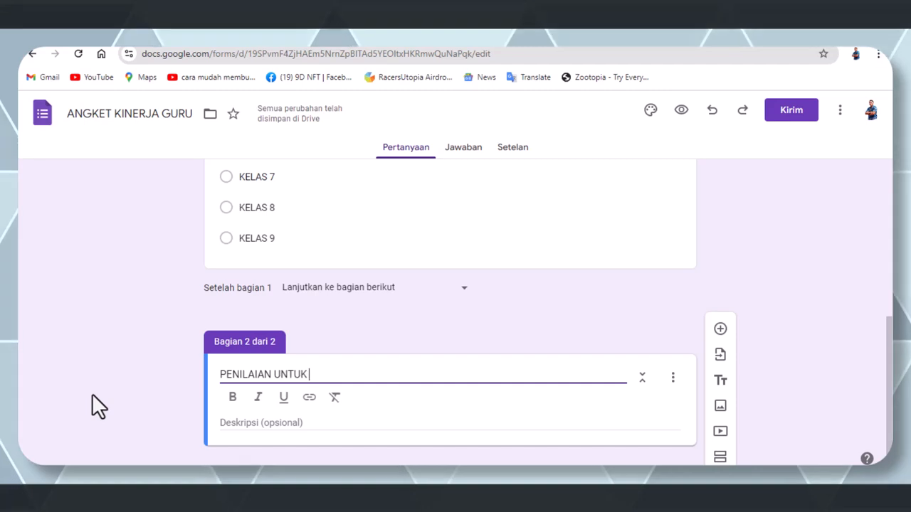
type("GURU")
left_click(720, 329)
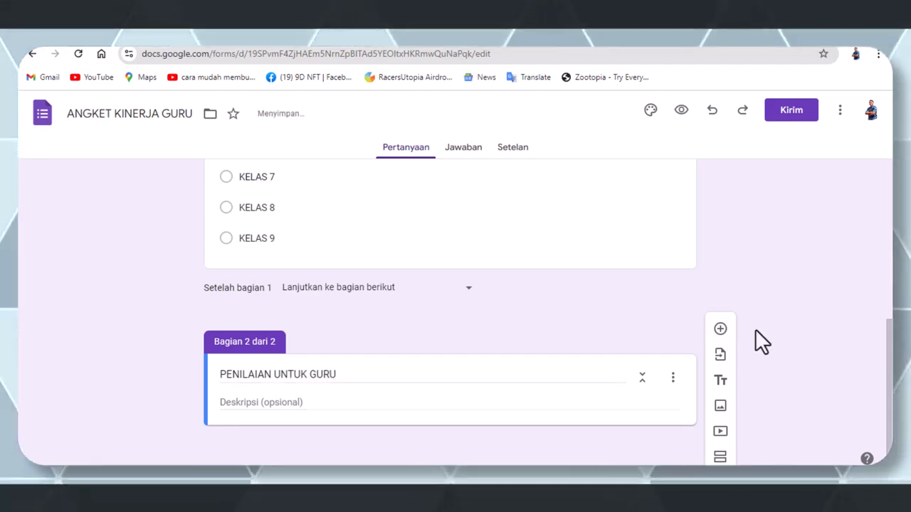
scroll(368, 287, "up", 5)
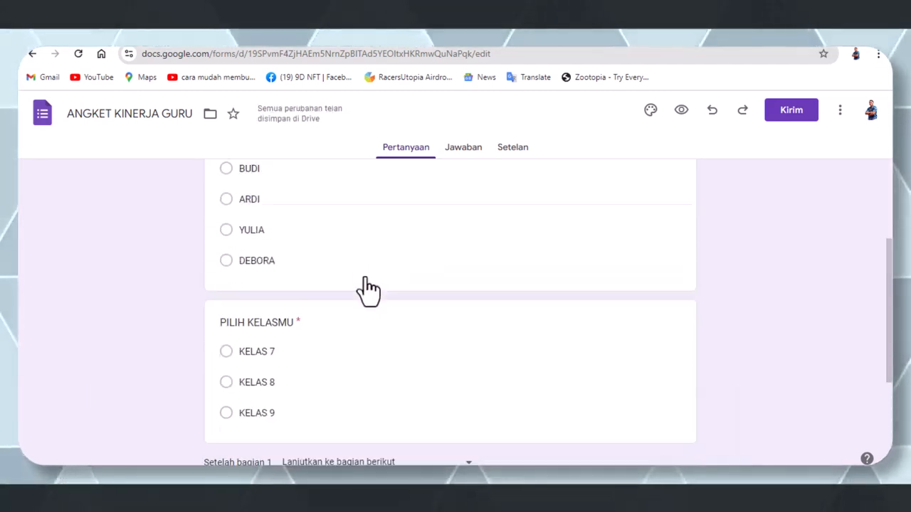
scroll(368, 287, "down", 2)
scroll(419, 252, "up", 1)
scroll(419, 242, "up", 1)
scroll(419, 242, "down", 2)
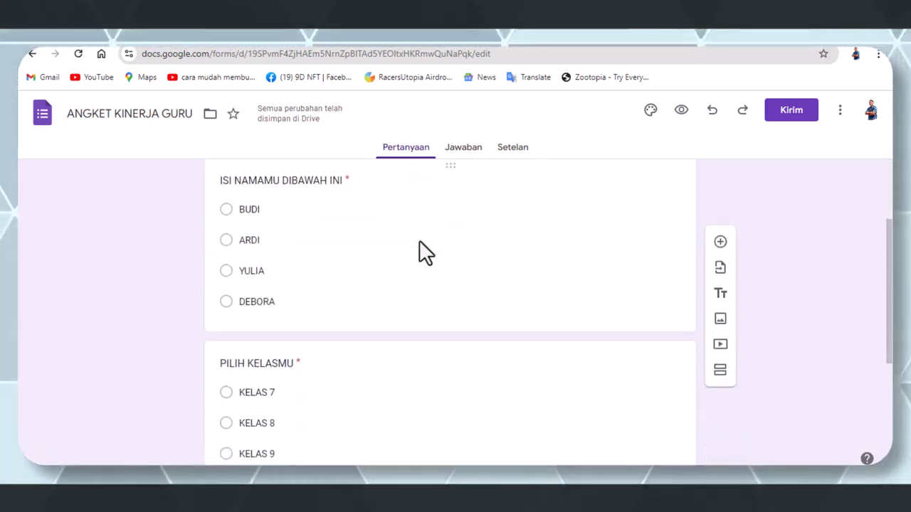
scroll(419, 242, "up", 1)
Enter "ISI PENILAIAN INI DENGAN JUJUR!" as the description of the "PENILAIAN UNTUK GURU" section
scroll(419, 242, "down", 3)
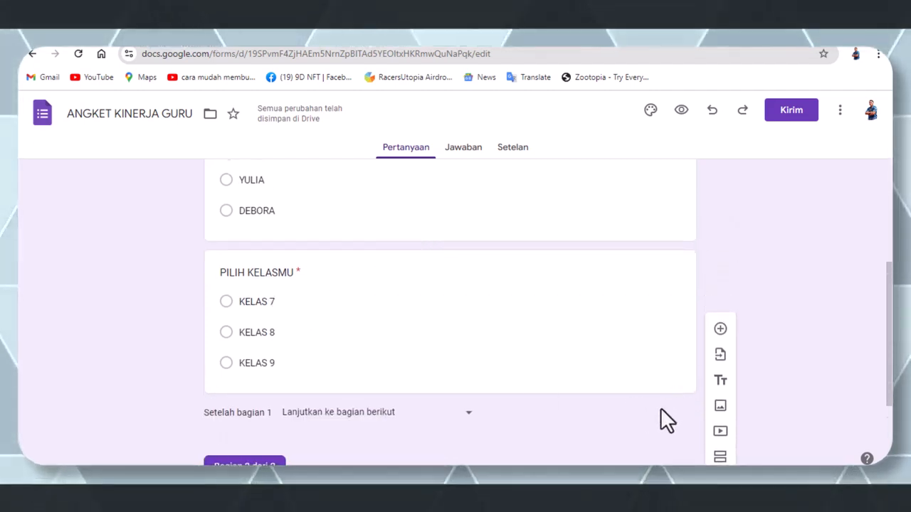
scroll(661, 409, "down", 2)
left_click(288, 390)
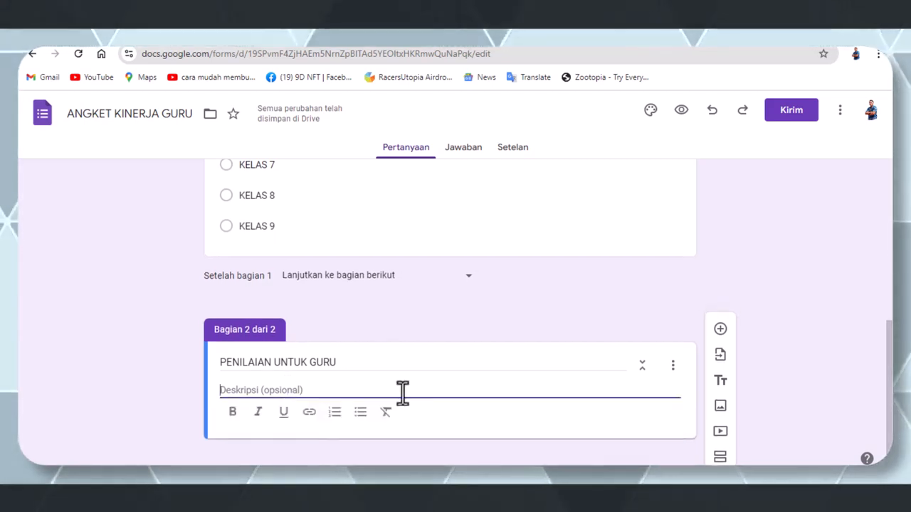
type("ISI P")
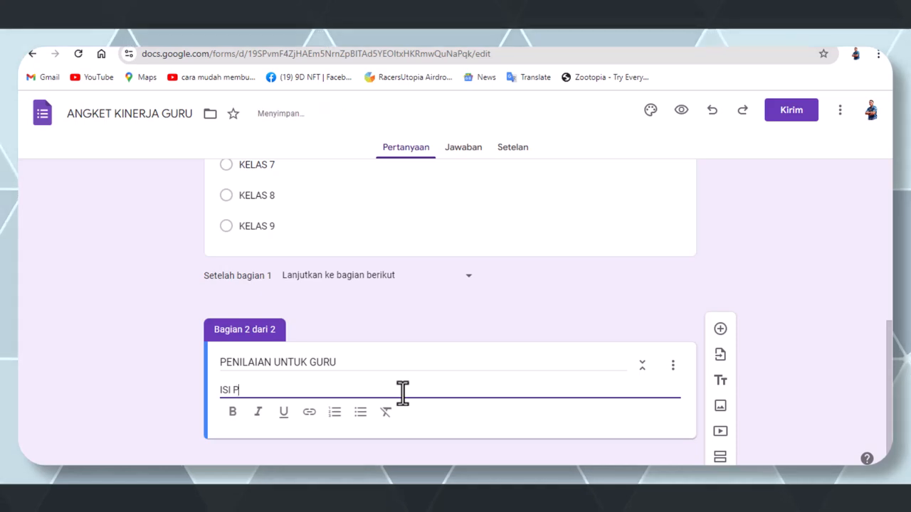
type("ENILAIAN INI")
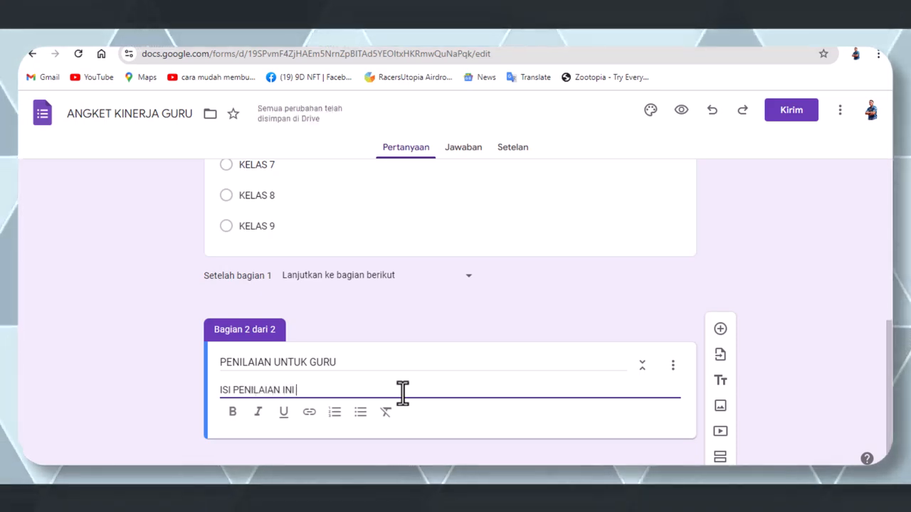
type(" DENGAN JUJUR!")
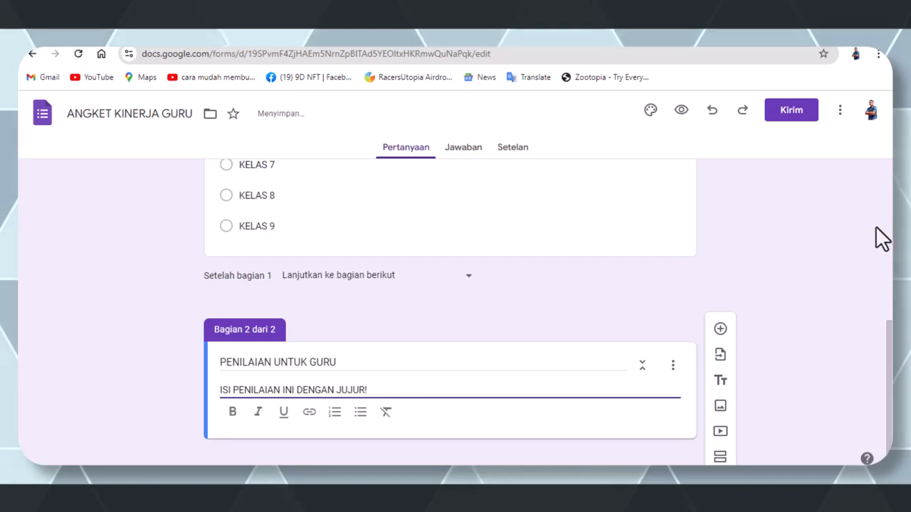
left_click(807, 292)
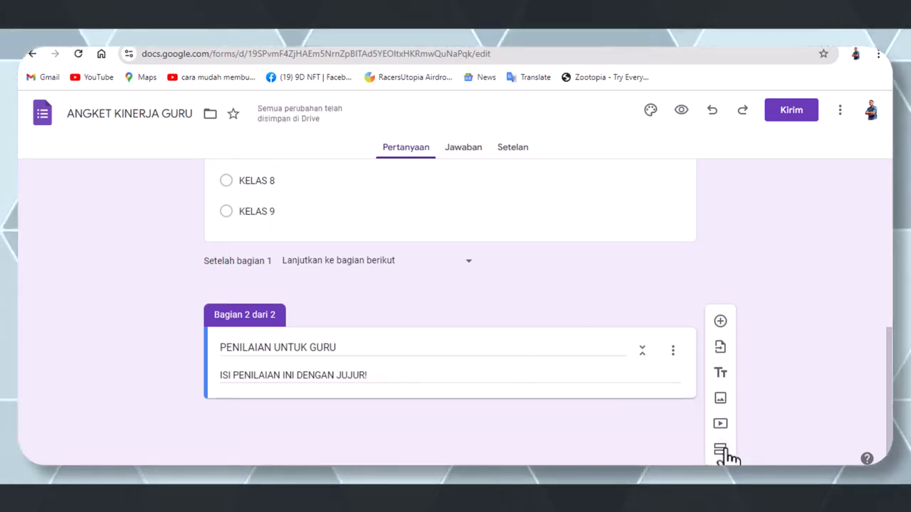
Add the required multiple-choice (Pilihan ganda) question "APAKAH MENURUTMU GURU ITU TIDAK WAJIB BELAJAR?" to the teacher assessment section
left_click(721, 321)
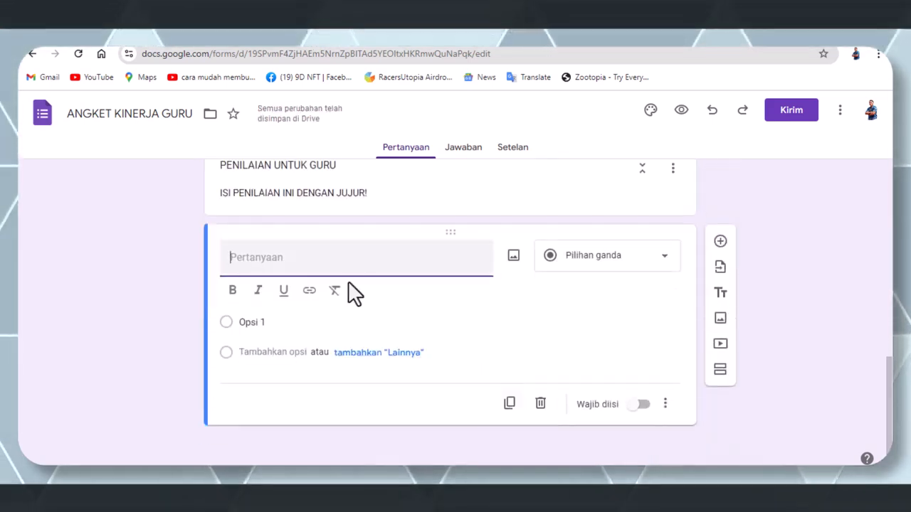
type("APAKAH MENURUTMU GURU")
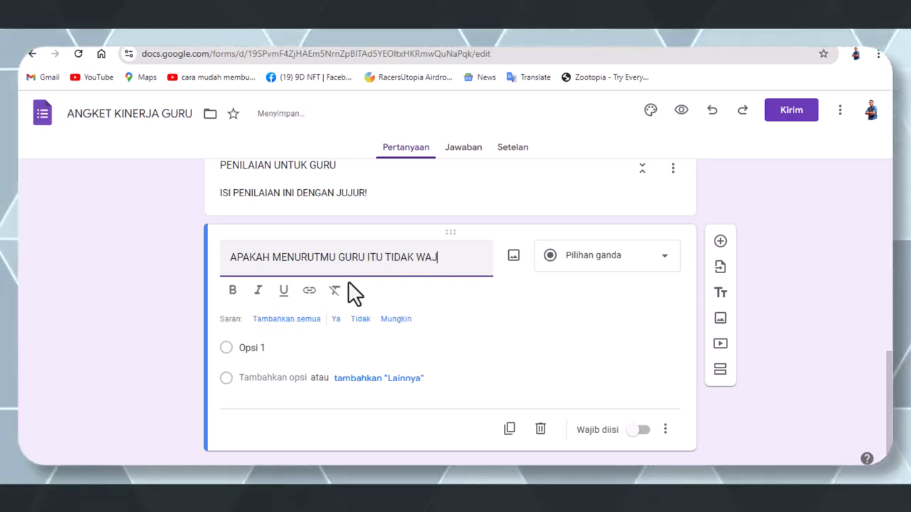
type("ITU TIDAK WAJIB BELAJAR?")
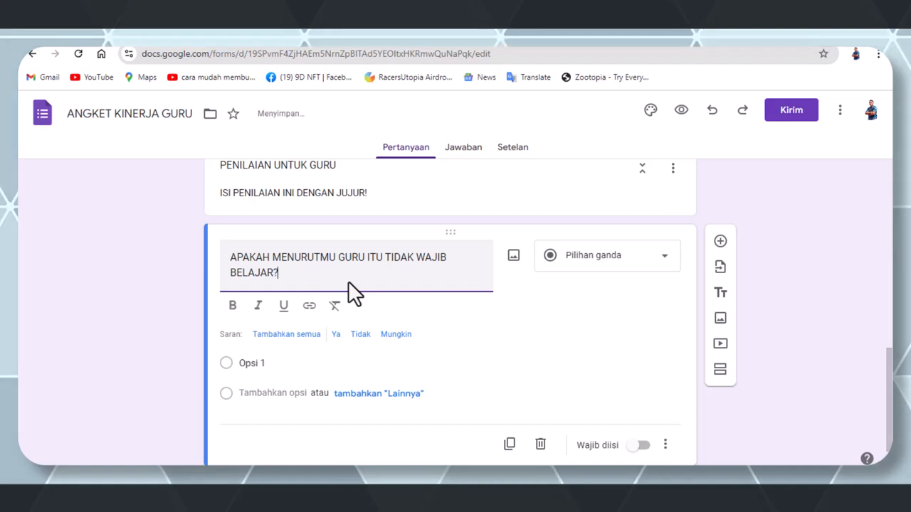
left_click(655, 265)
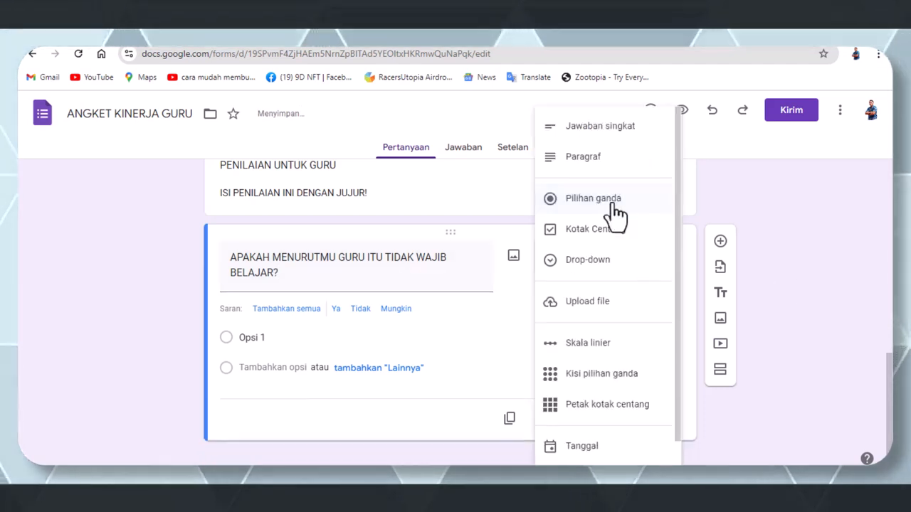
left_click(610, 203)
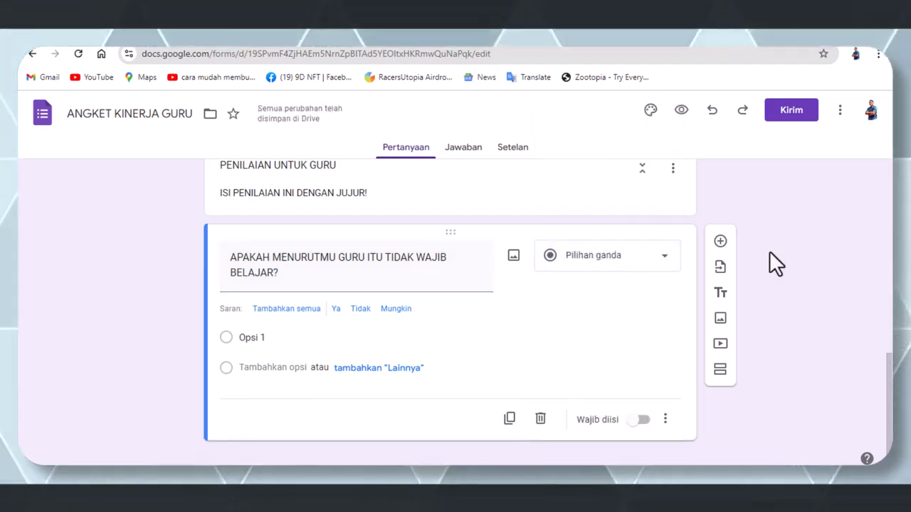
left_click(640, 406)
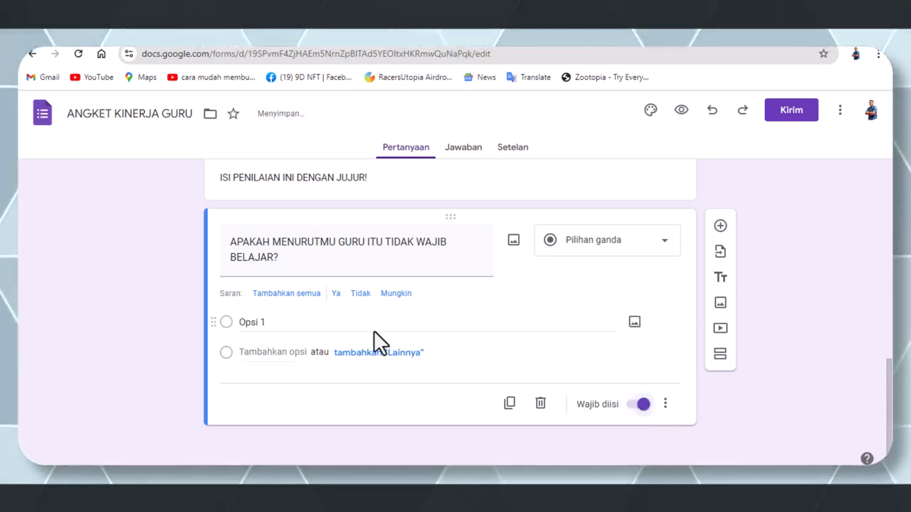
Enter "SANGAT TIDAK SETUJU", "TIDAK SETUJU", "BIASA AJA", "SETUJU" and "SANGAT SETUJU" as the options of the first teacher assessment question
left_click(284, 326)
type("SANGAT")
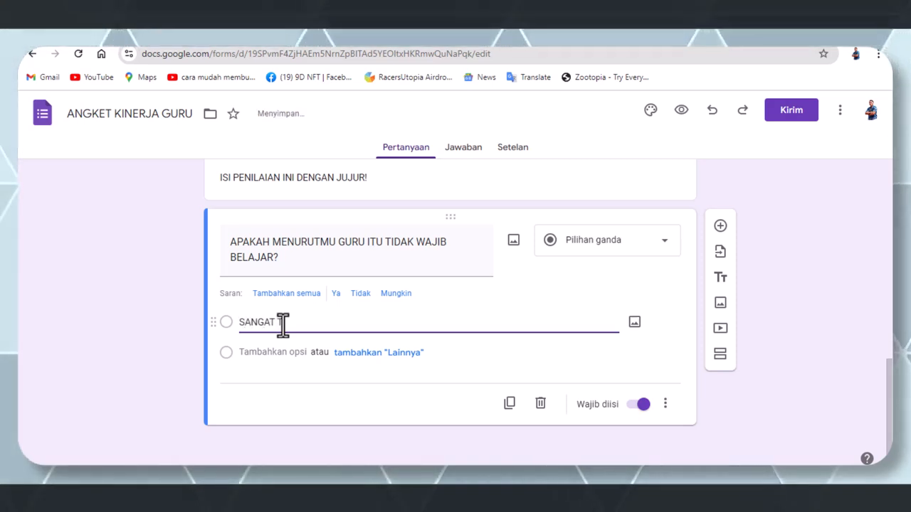
type(" TIDAK SETUJU")
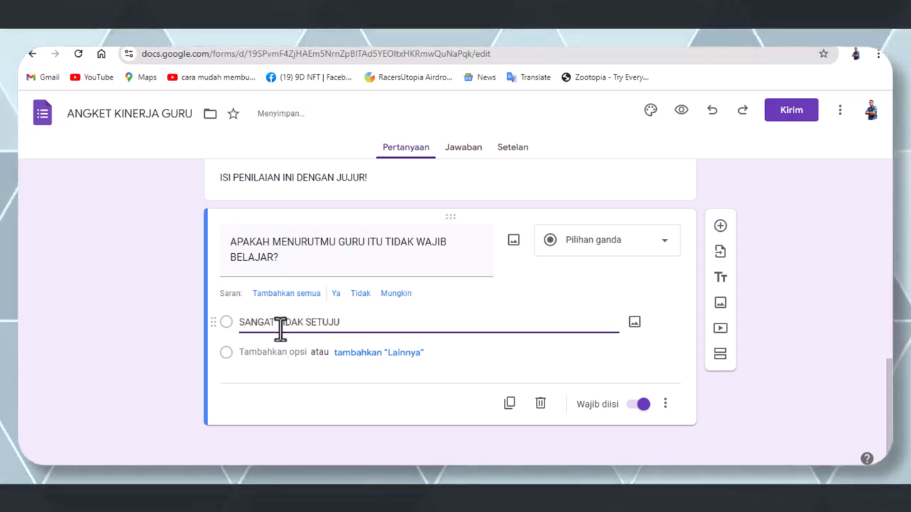
left_click(265, 352)
type("TIDAK SETUJU")
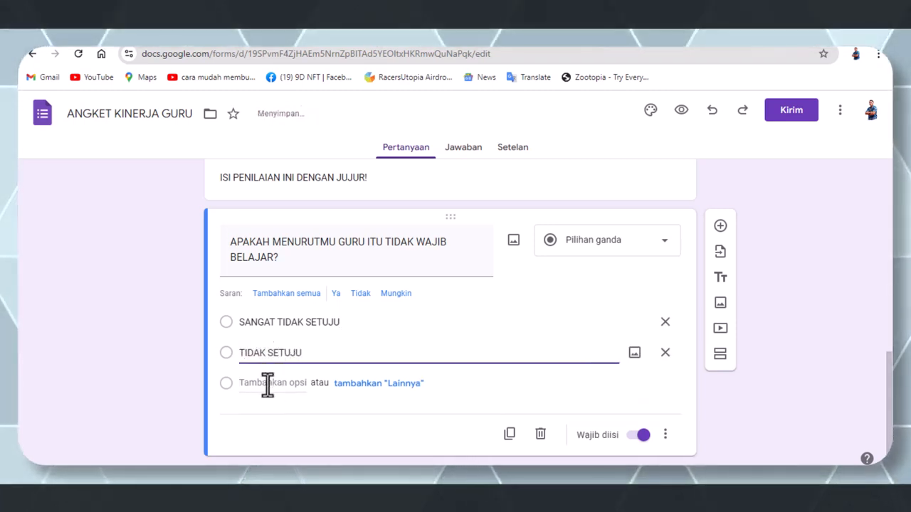
left_click(266, 383)
type("BIASA AJA")
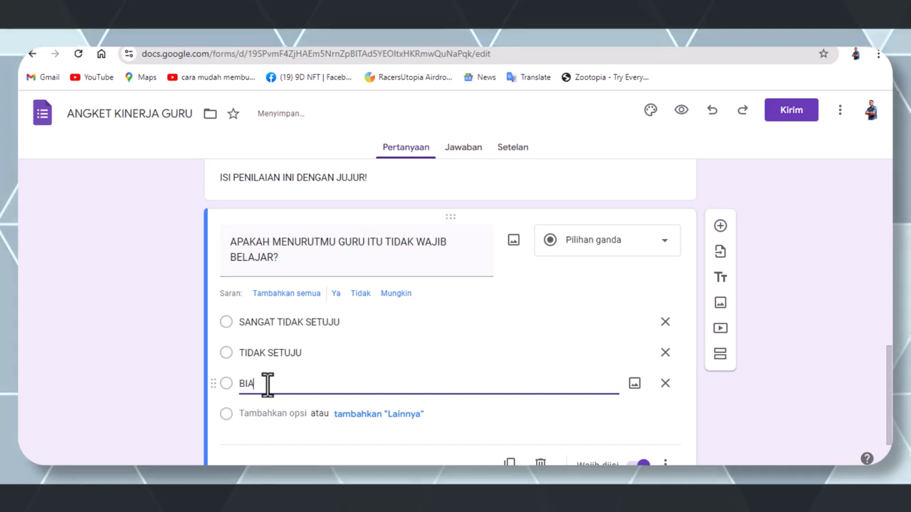
left_click(265, 409)
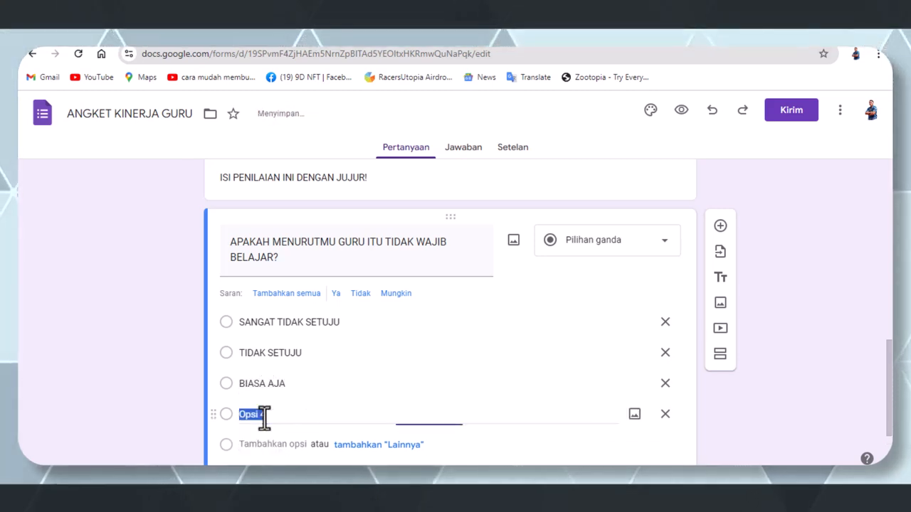
type("SETUJU")
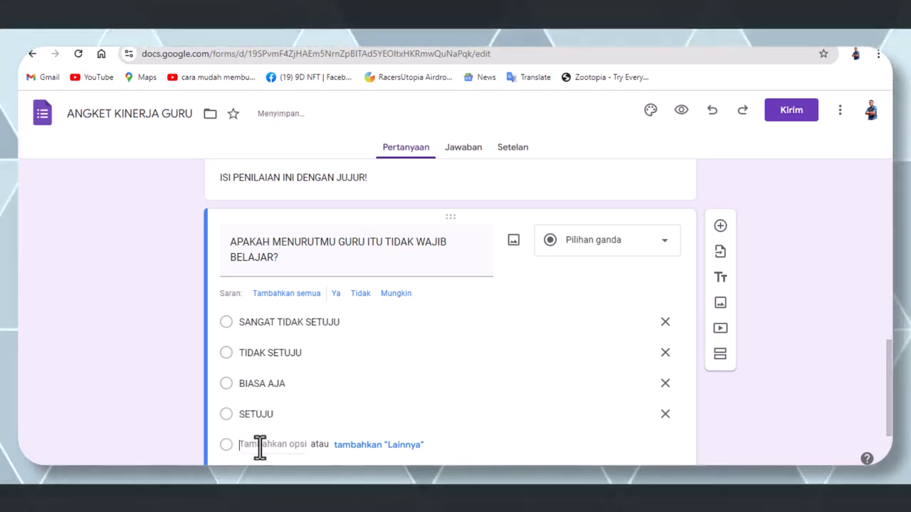
left_click(260, 445)
type("SANGAT SETU")
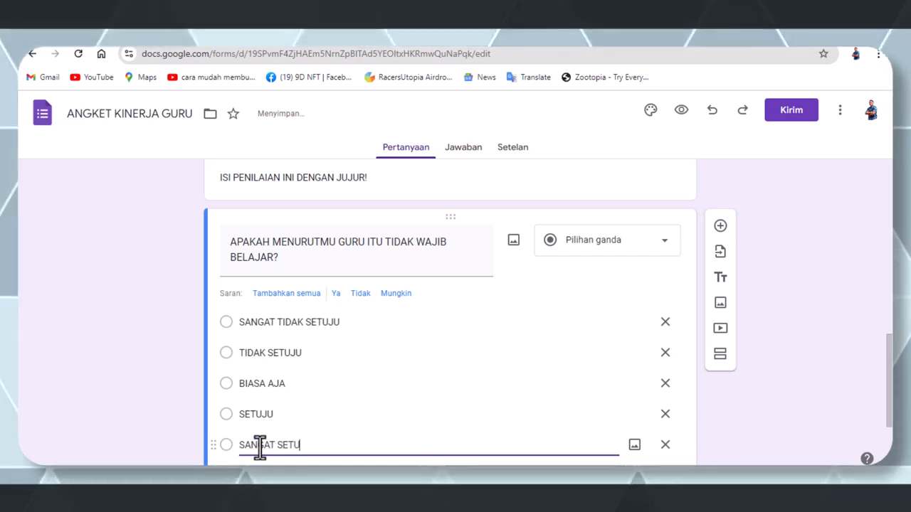
type("JU")
left_click(797, 317)
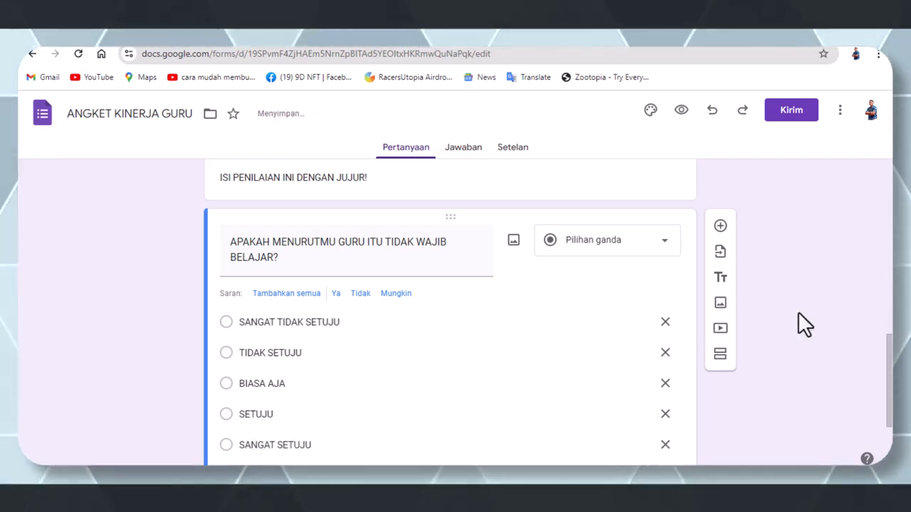
Add a second question to the teacher assessment section and set its type to checkboxes (Kotak Centang)
scroll(797, 316, "down", 2)
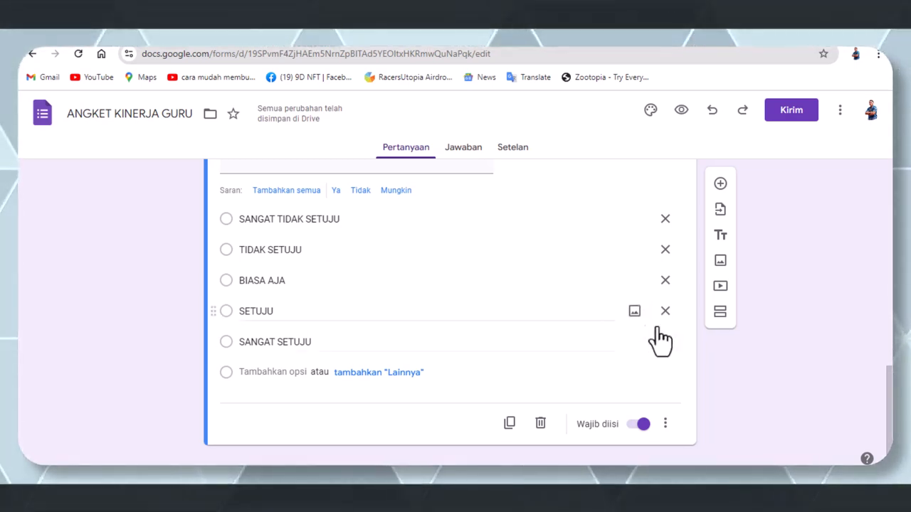
scroll(771, 323, "down", 1)
scroll(772, 322, "up", 2)
scroll(771, 326, "up", 2)
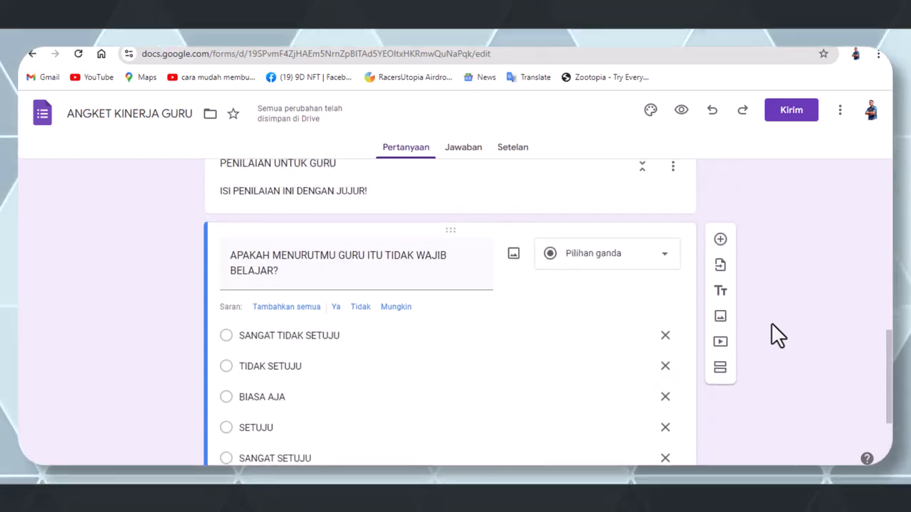
scroll(772, 324, "down", 1)
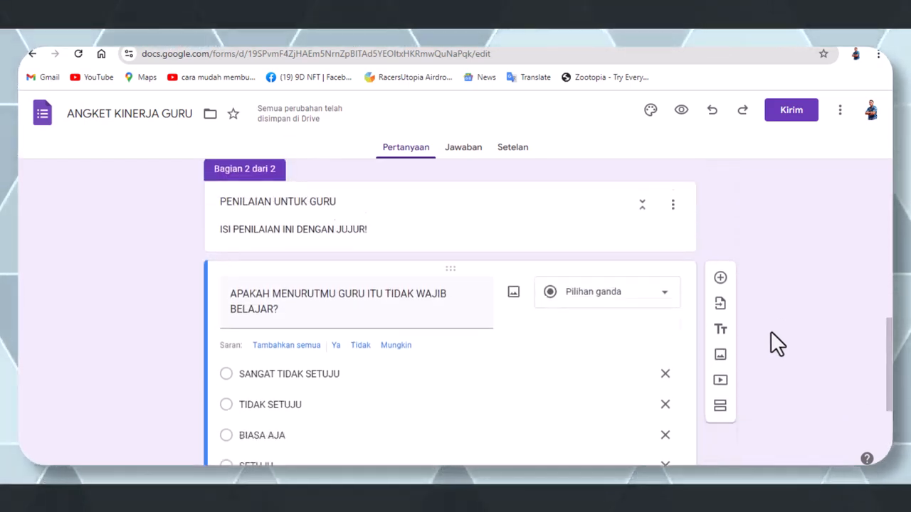
left_click(720, 250)
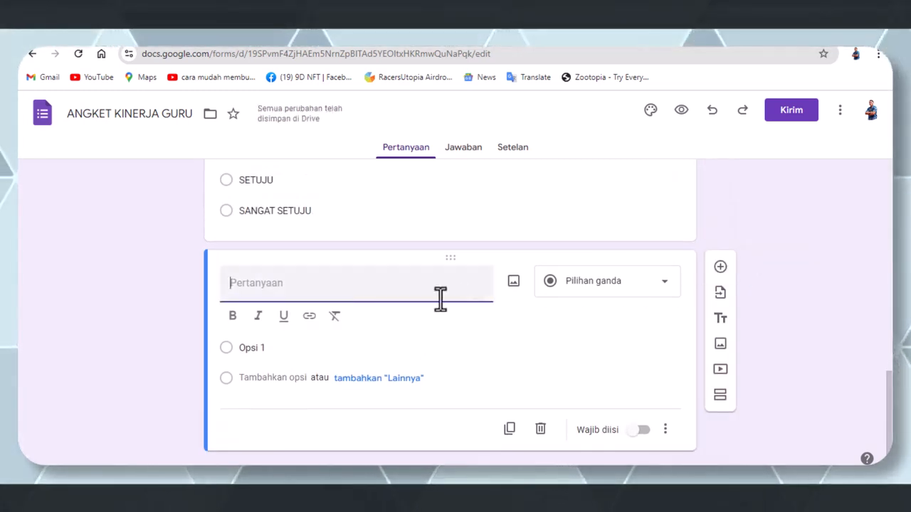
scroll(442, 311, "up", 3)
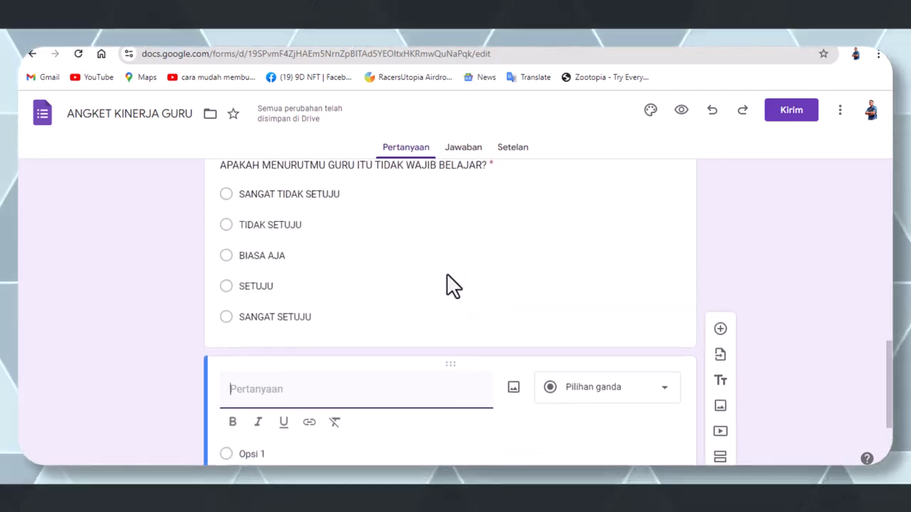
scroll(453, 286, "up", 1)
scroll(454, 286, "up", 2)
scroll(519, 341, "down", 5)
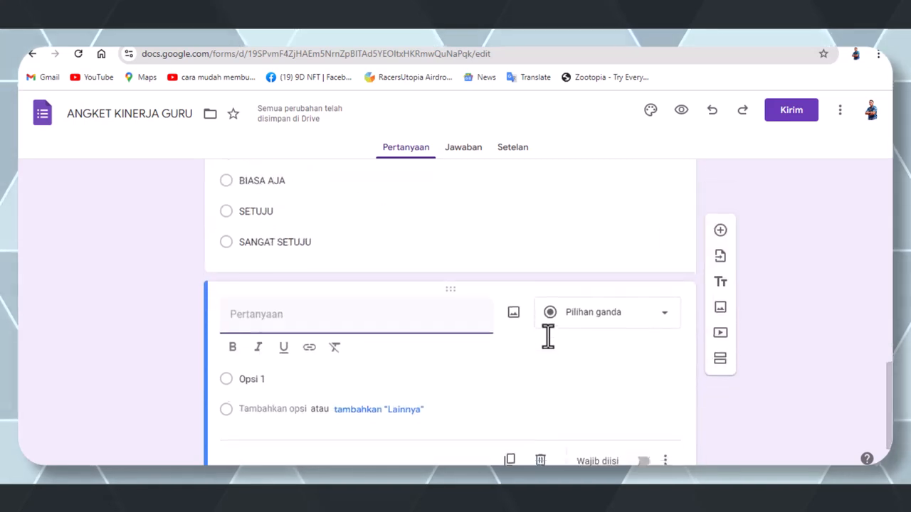
scroll(574, 283, "down", 2)
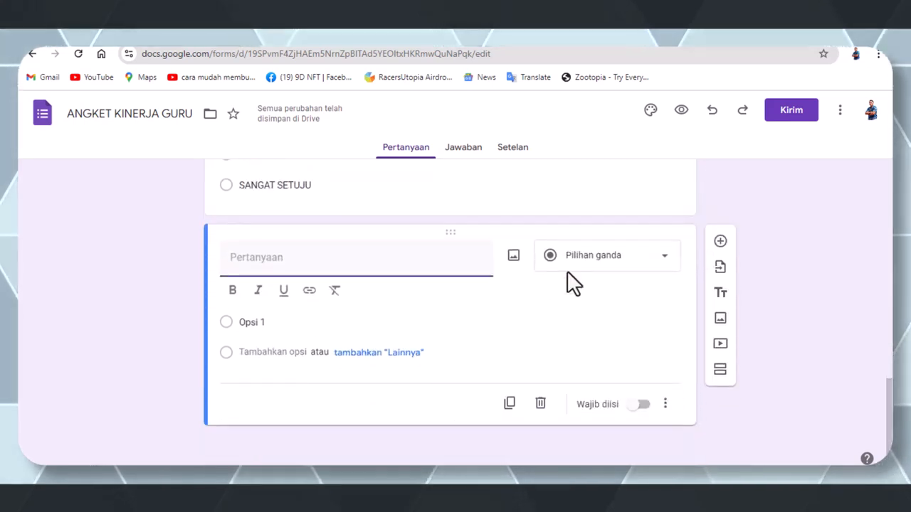
left_click(657, 264)
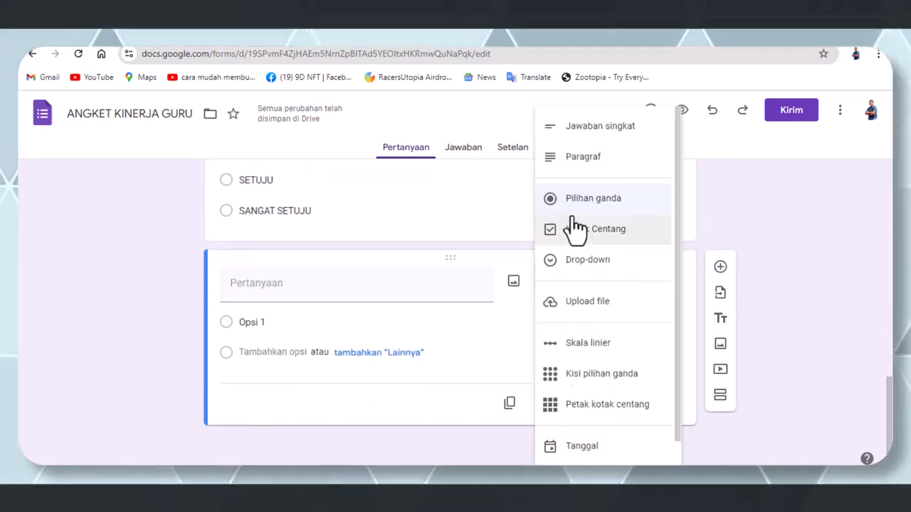
left_click(602, 235)
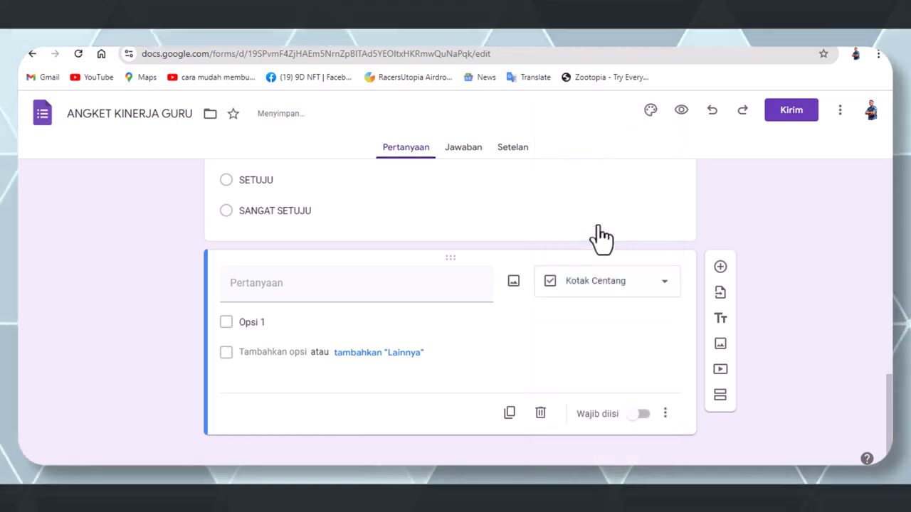
Enter "MENURUT KAMU, GURU ITU HARUS KERAS TERHADAP MURID" as the text of the checkbox question
left_click(311, 291)
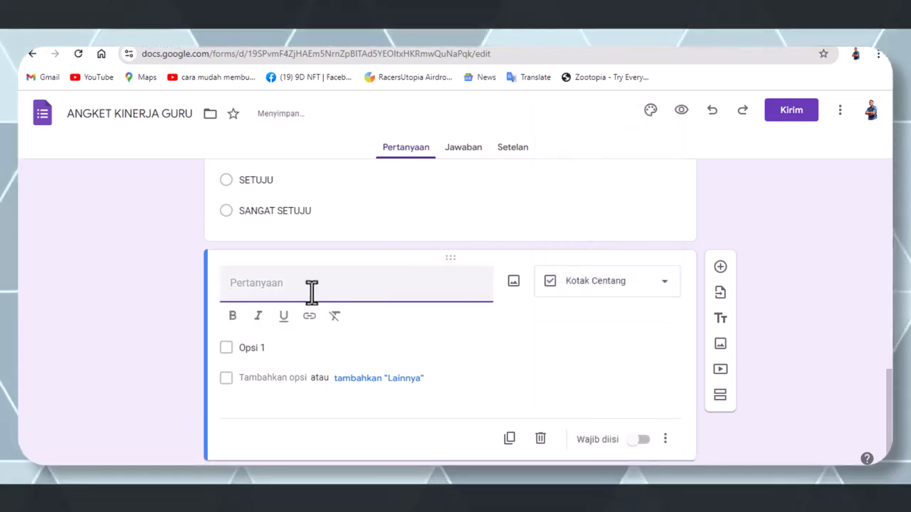
type("MEN")
type("UTU KAM")
key("BackSpace")
key("BackSpace")
key("BackSpace")
key("BackSpace")
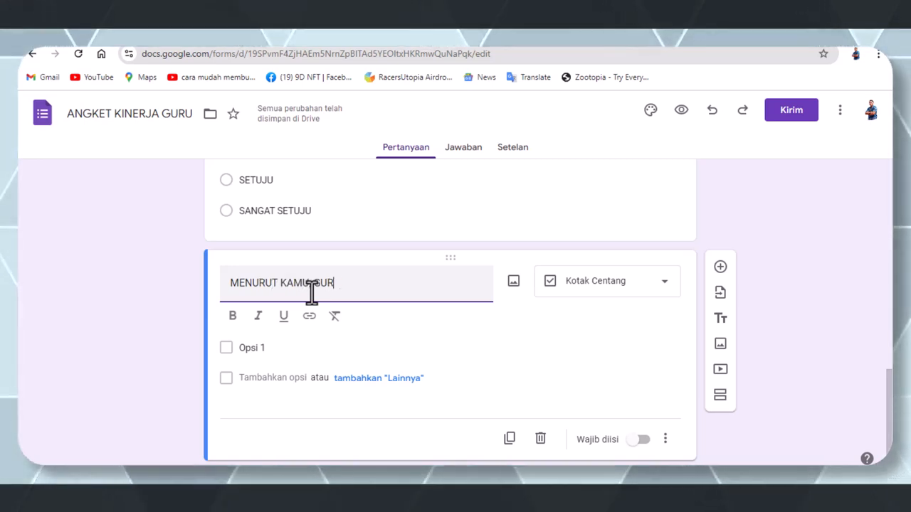
type("TU ")
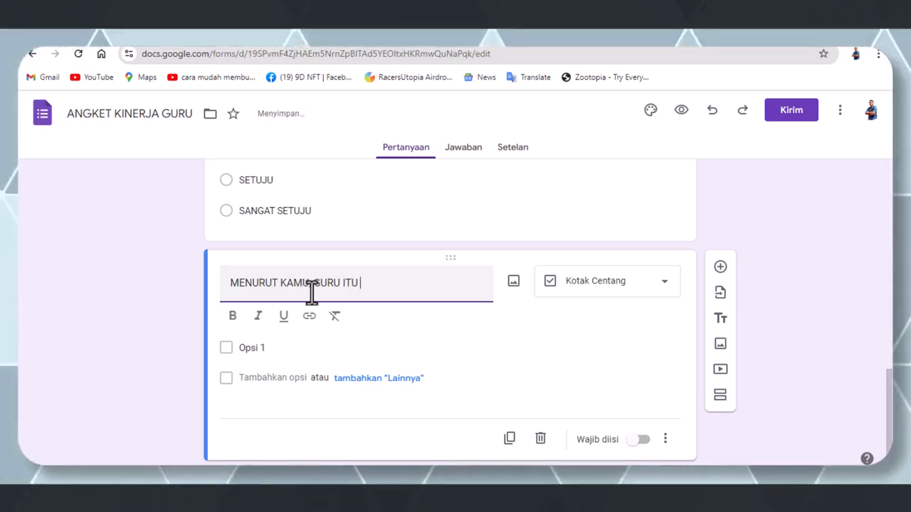
type("HARUS ME")
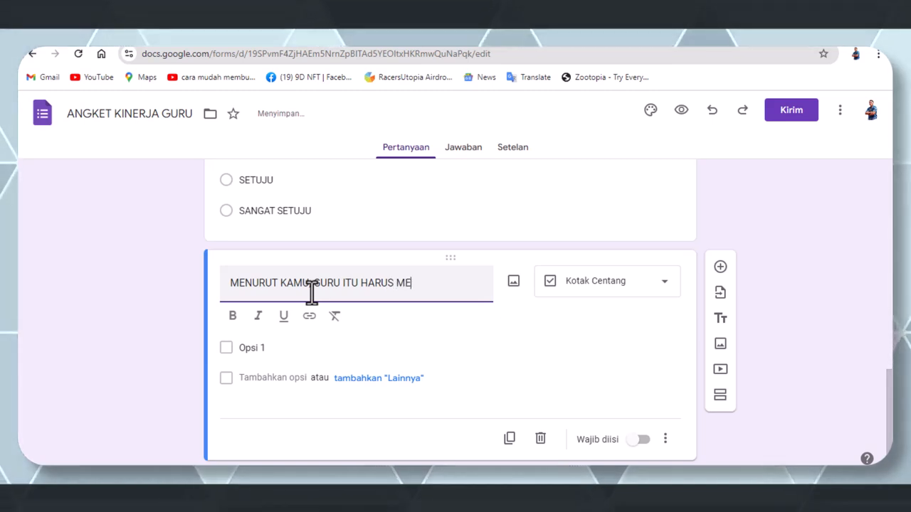
type("NGA")
key("BackSpace")
key("BackSpace")
key("BackSpace")
key("BackSpace")
key("BackSpace")
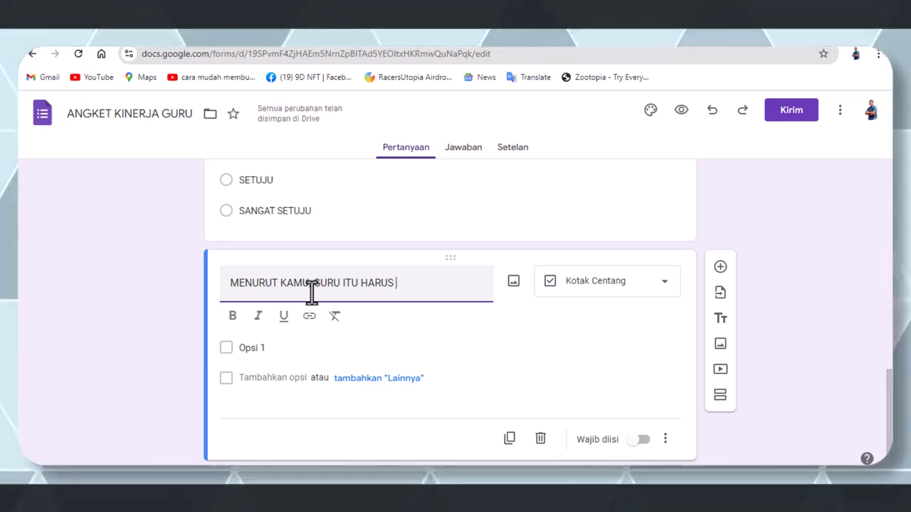
type("KERAS")
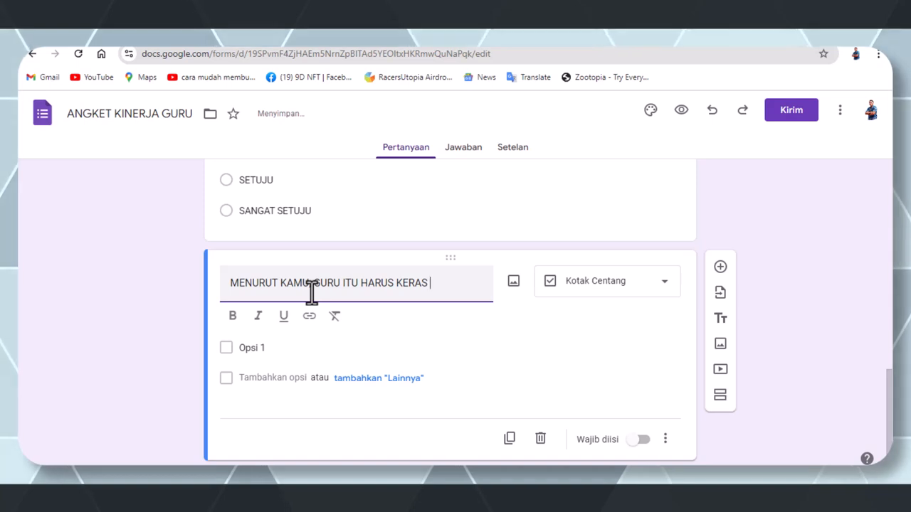
type("MURID")
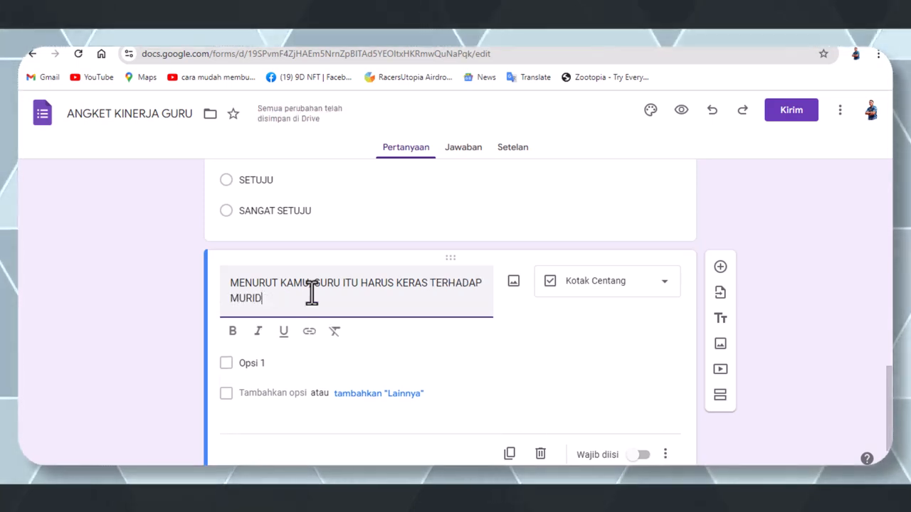
left_click(750, 308)
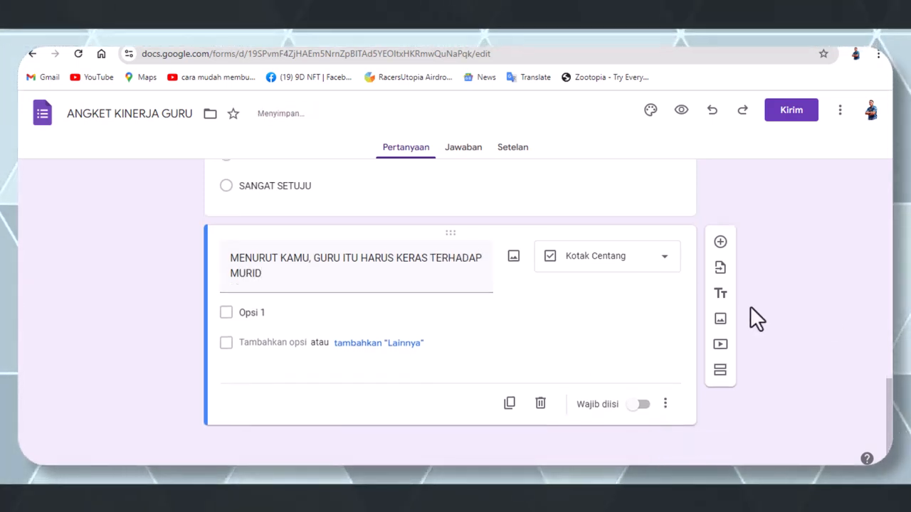
Enter "SANGAT TIDAK SETUJU" and "TIDAK SETUJU" as the first two options of the checkbox question
left_click(293, 311)
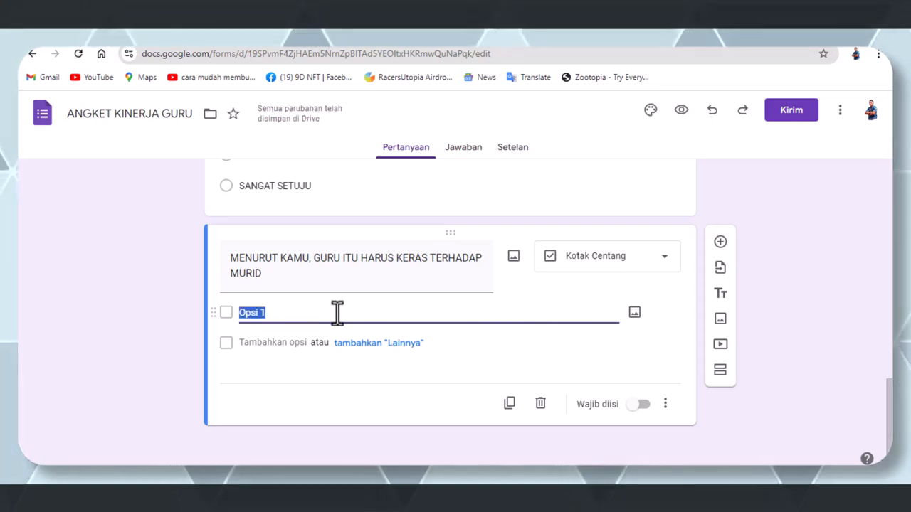
type("SETUJ")
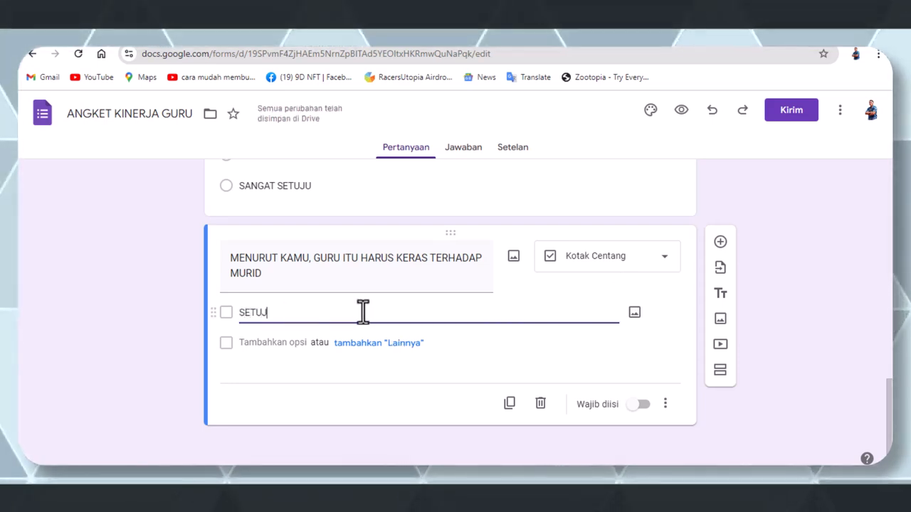
key("BackSpace")
type("TIDAK SETUJ")
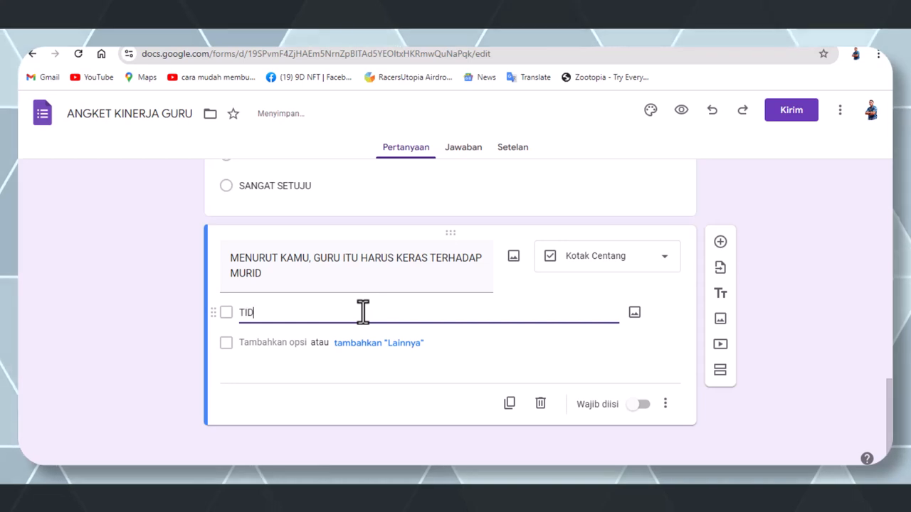
left_click(288, 343)
type("TIS")
key("BackSpace")
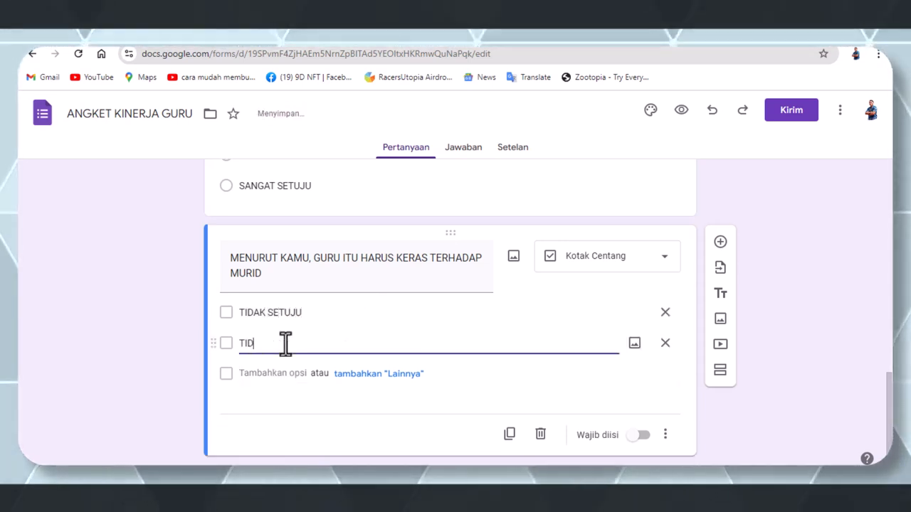
type("DAK SETUJU")
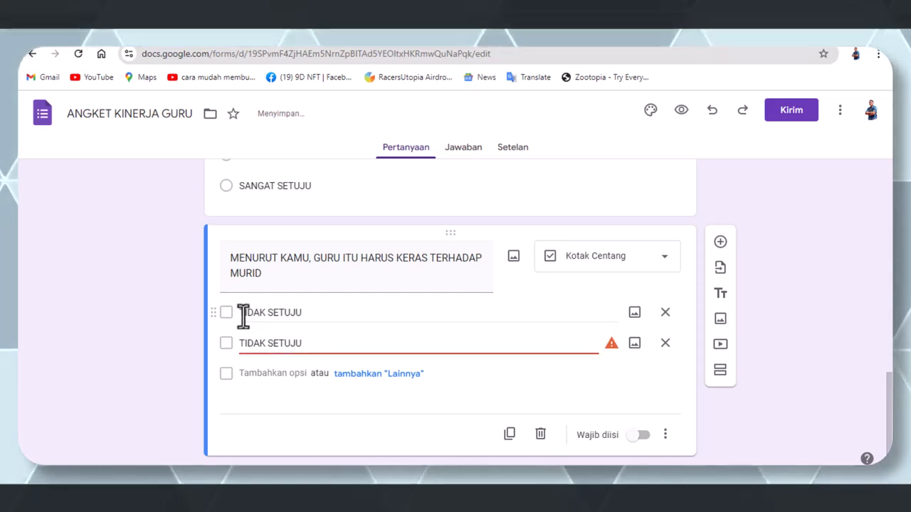
left_click(244, 316)
type("SANGAT")
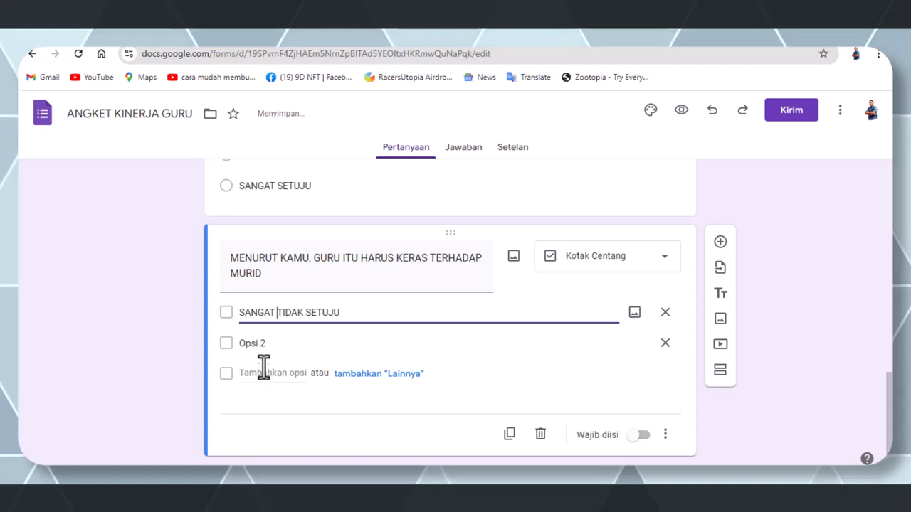
left_click(277, 342)
type("TIDAK SETUJU")
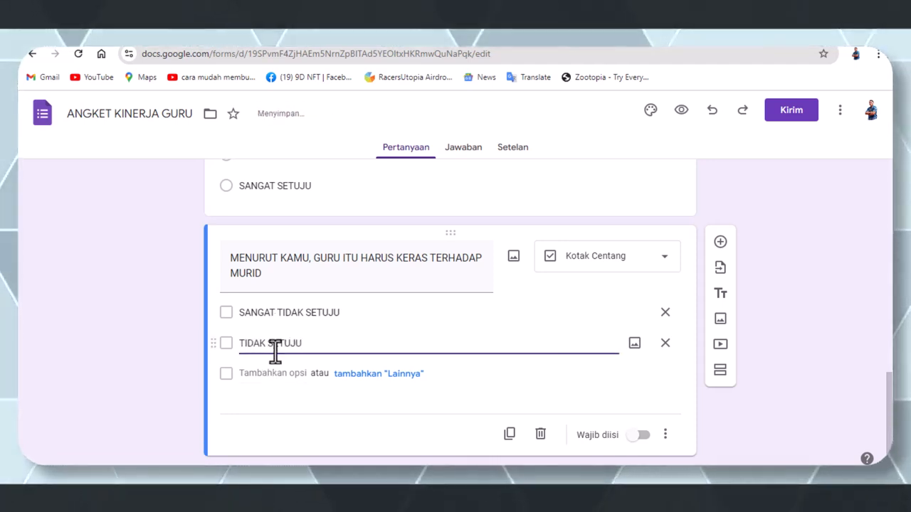
Add "BIASA AJA", "SETUJU" and "SANGAT SETUJU" as the third to fifth options of the checkbox question
left_click(271, 374)
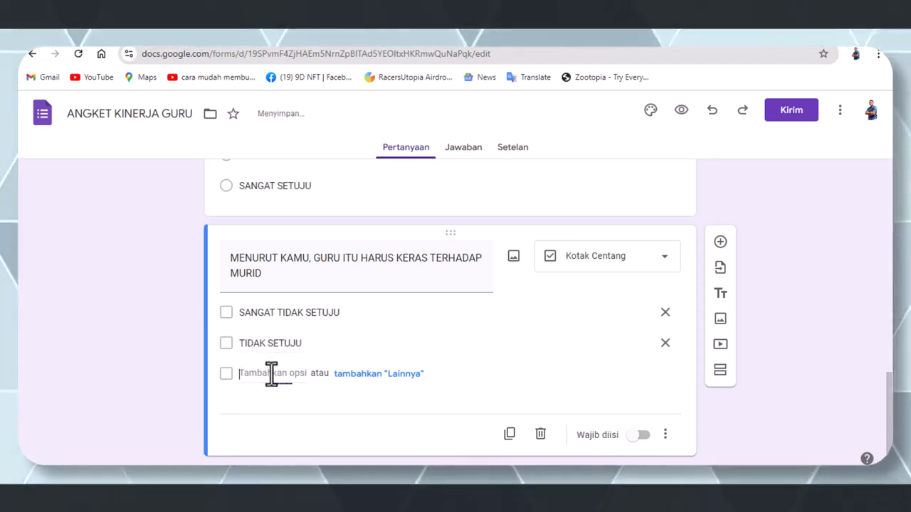
type("BIASA AJA")
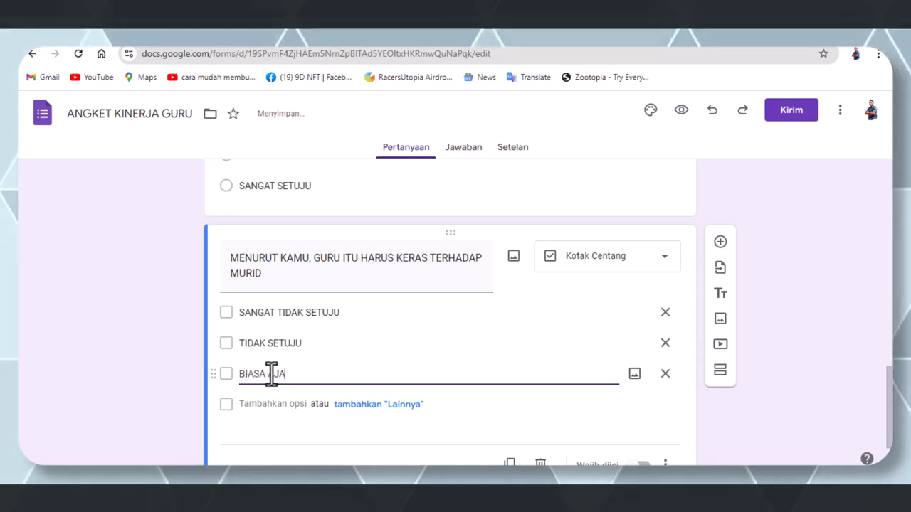
left_click(267, 406)
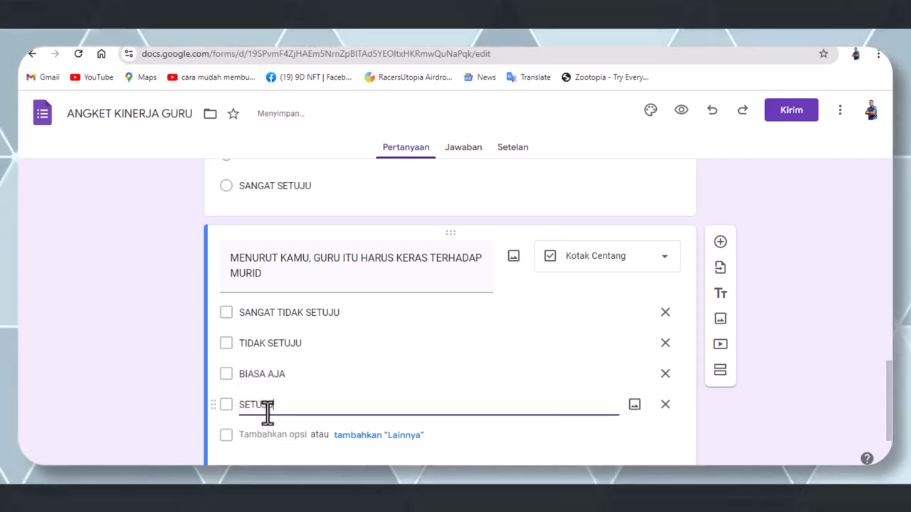
left_click(261, 431)
type("SANGA")
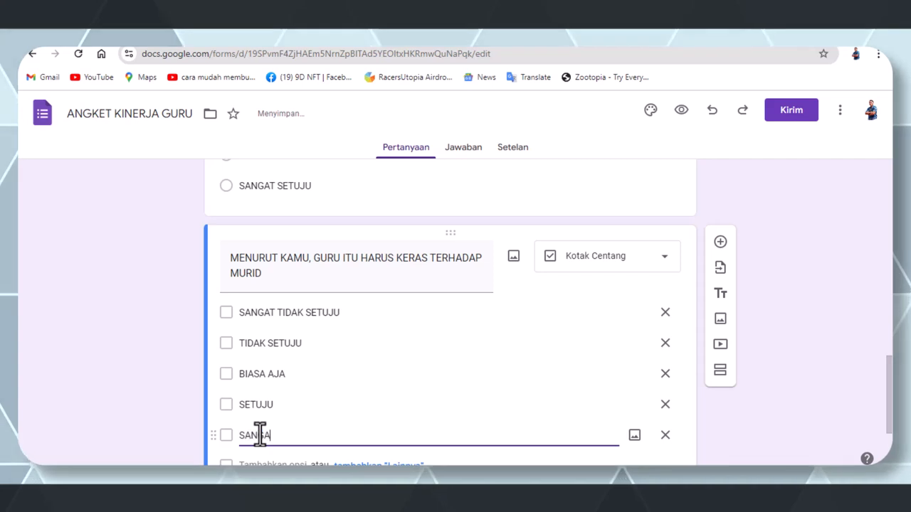
type("T SETUJU")
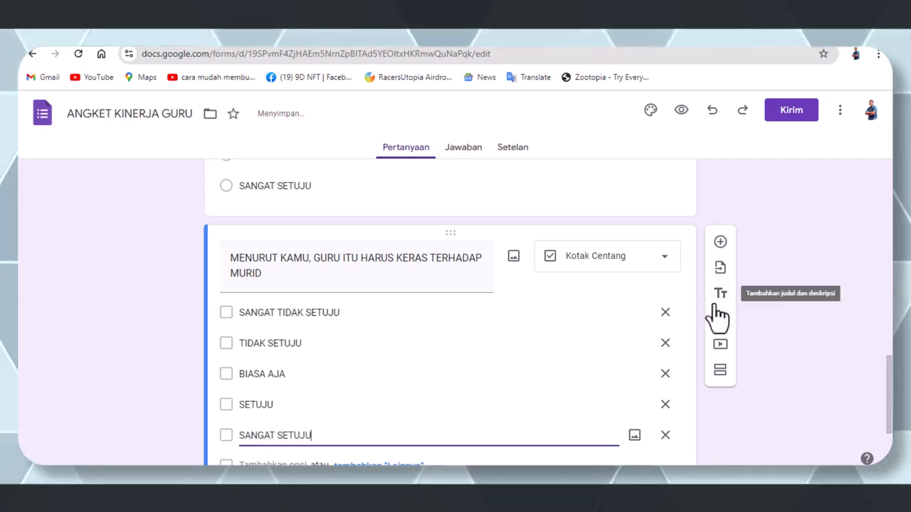
left_click(786, 303)
Make the checkbox question about teachers being strict with students required (Wajib diisi)
scroll(787, 302, "down", 2)
scroll(336, 226, "up", 1)
scroll(336, 226, "up", 1)
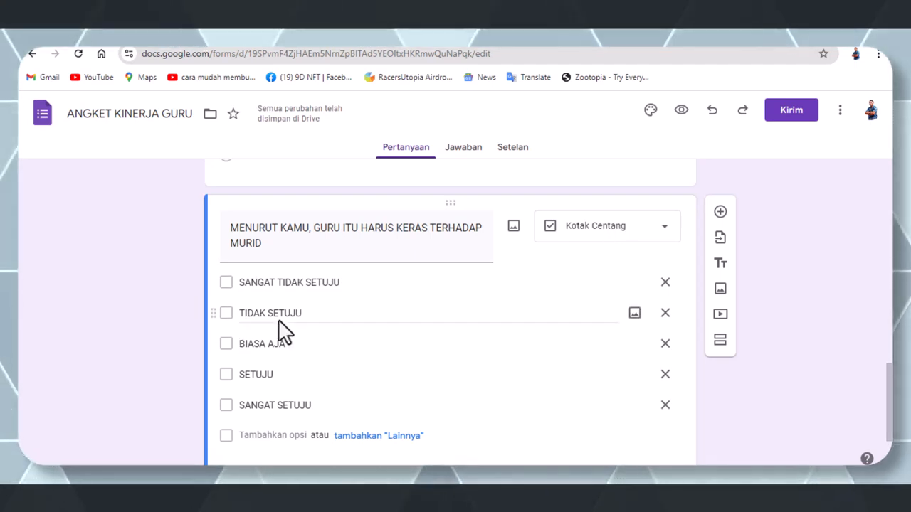
scroll(811, 335, "down", 2)
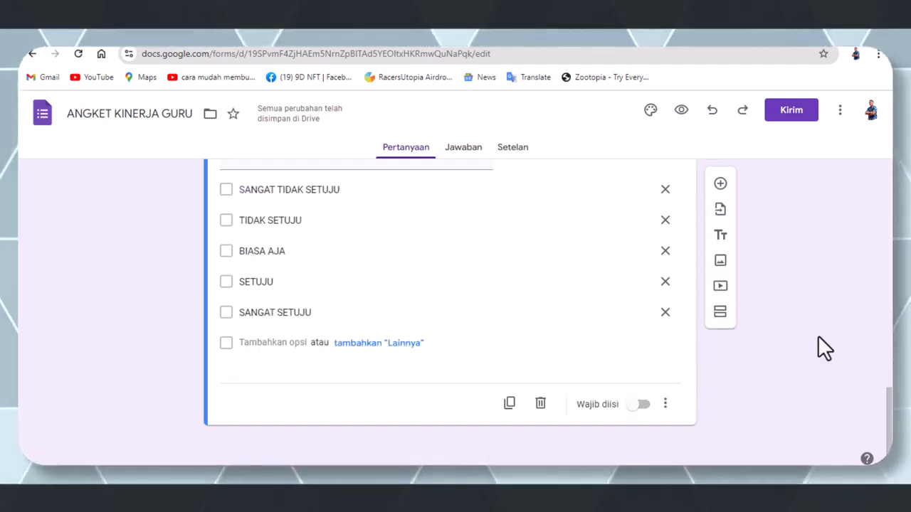
left_click(638, 404)
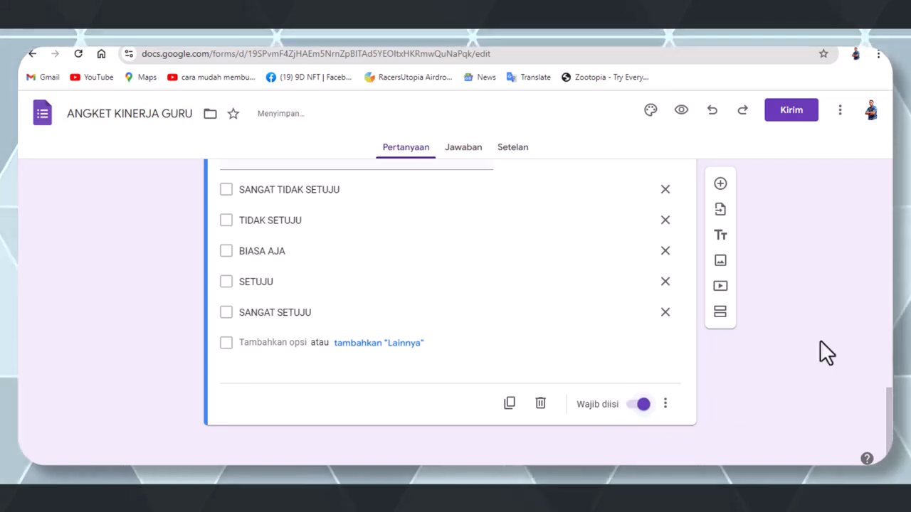
Add a third section after the checkbox question and title it "PENILAIAN TERHADAP MURID"
scroll(820, 340, "up", 2)
scroll(820, 339, "up", 4)
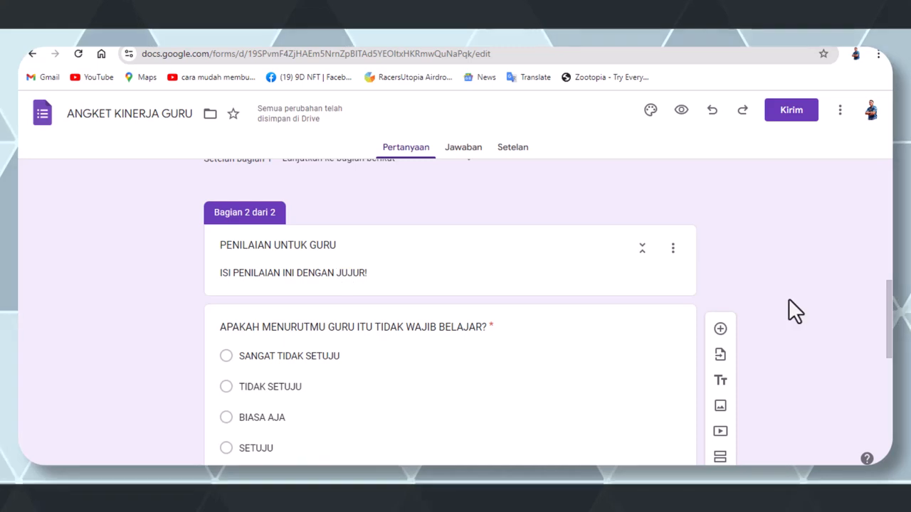
scroll(790, 306, "down", 5)
left_click(721, 313)
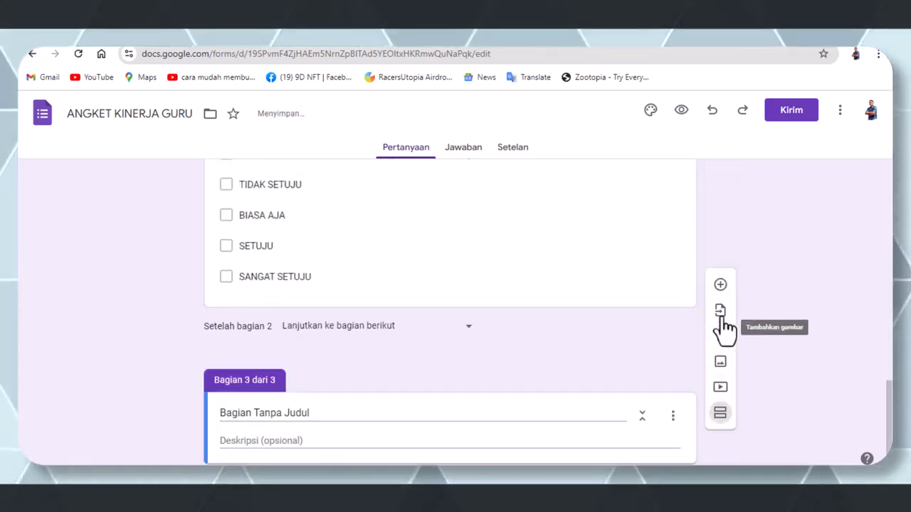
left_click(312, 375)
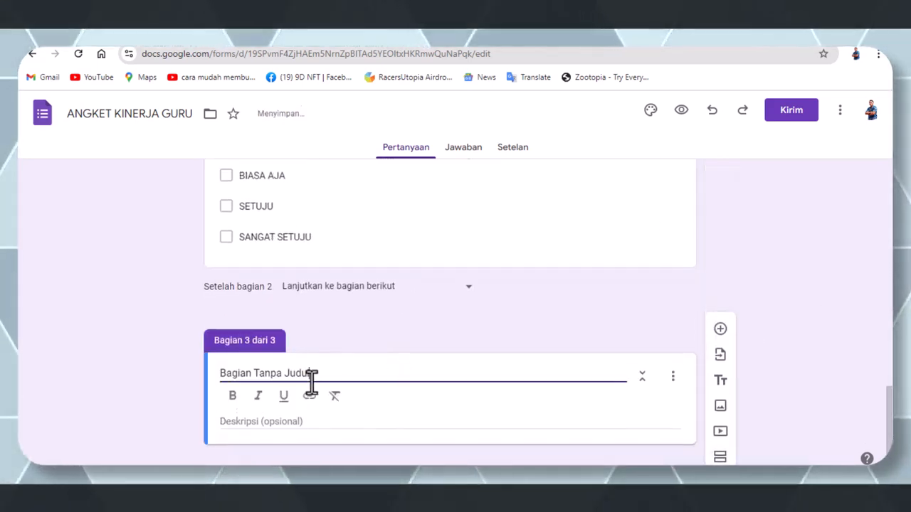
left_click_drag(315, 376, 158, 386)
type("PENIL")
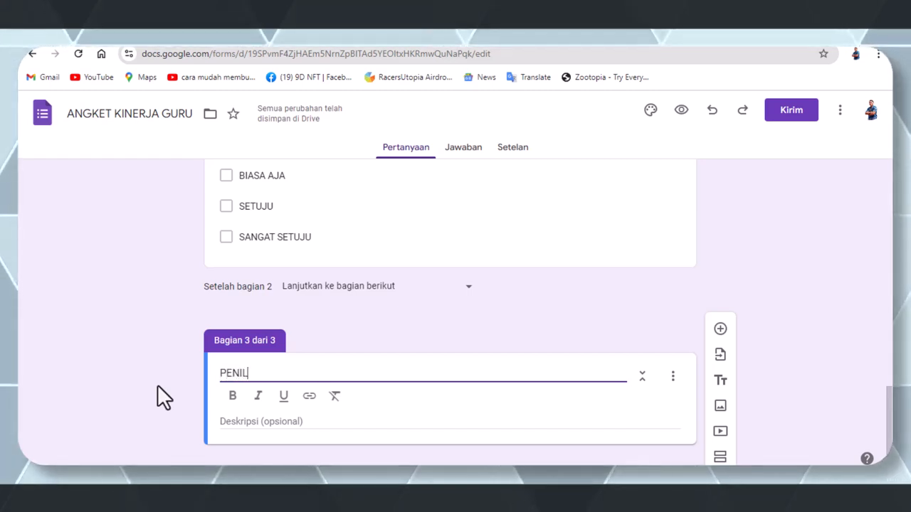
type("AIAN TERHA")
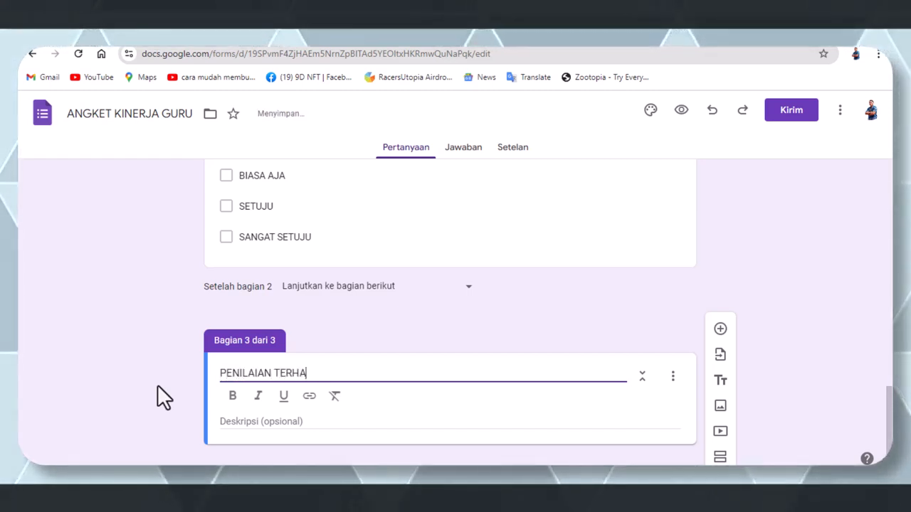
type("DAO MUR")
key("BackSpace")
key("BackSpace")
key("BackSpace")
key("BackSpace")
key("BackSpace")
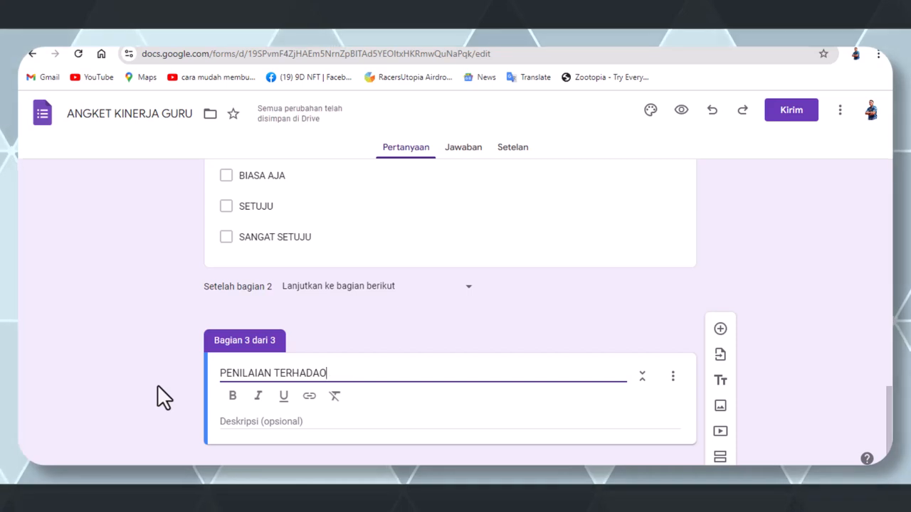
type("PO")
key("BackSpace")
key("BackSpace")
type("M")
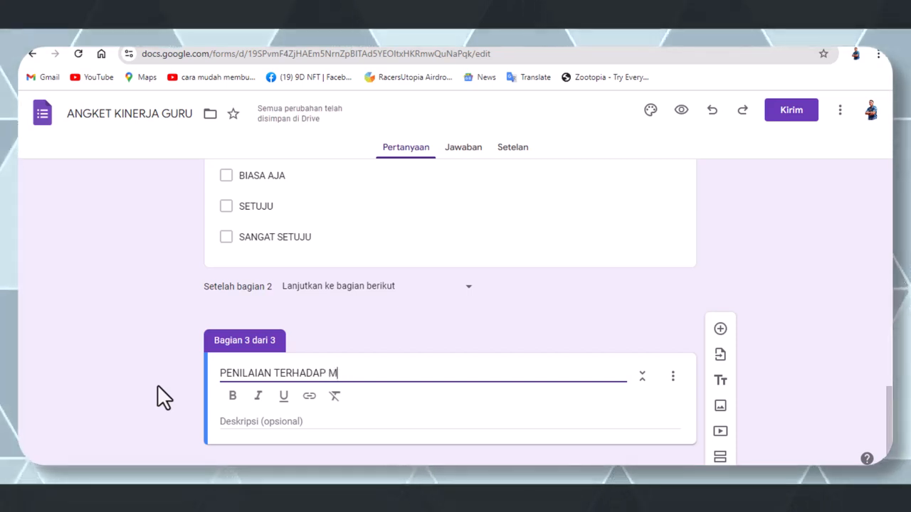
type("URID")
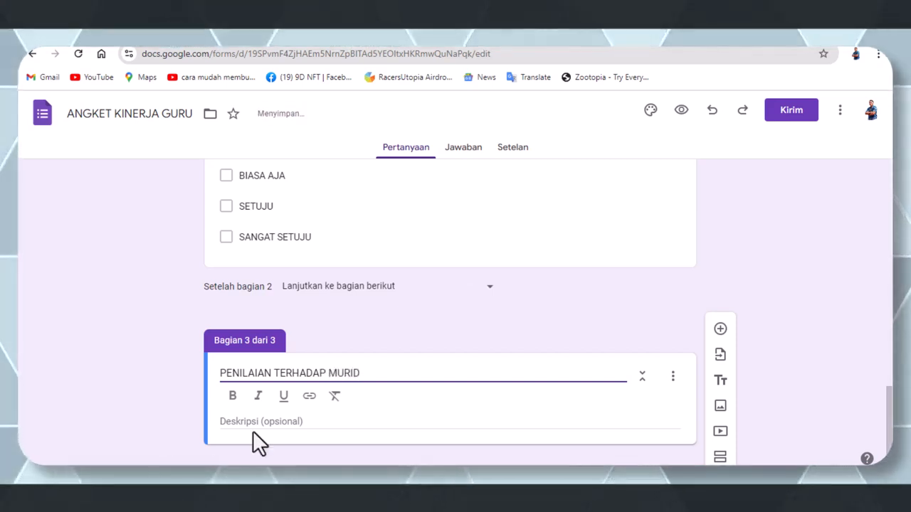
Enter "JAWAB SEJUJUR JUJURNYA!" as the description of the "PENILAIAN TERHADAP MURID" section
left_click(260, 426)
type("JAWAB")
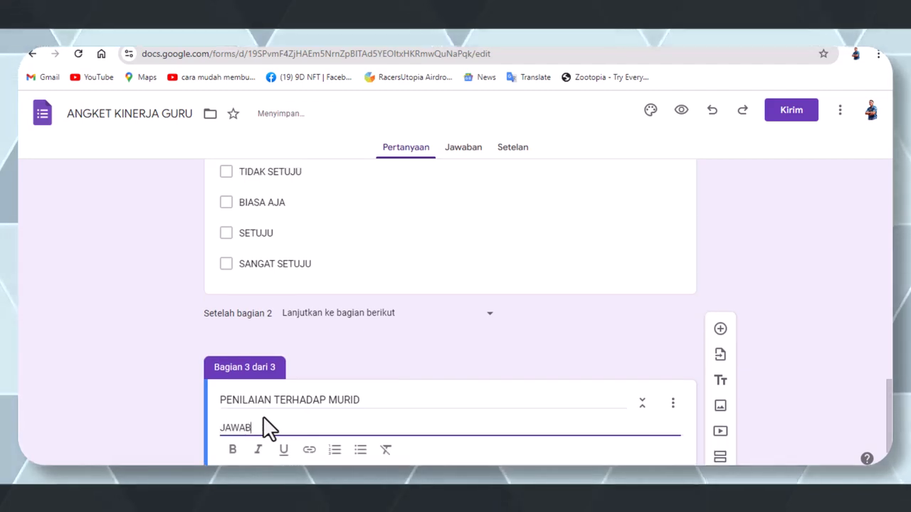
type(" SEMUUR JUJURNYA!")
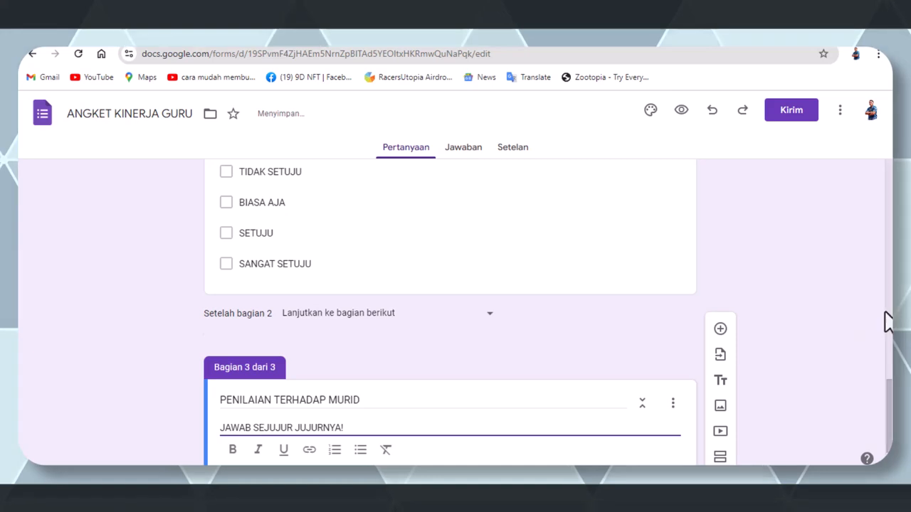
left_click(792, 362)
Add a multiple-choice (Pilihan ganda) question to the "PENILAIAN TERHADAP MURID" section and make it required
left_click(721, 327)
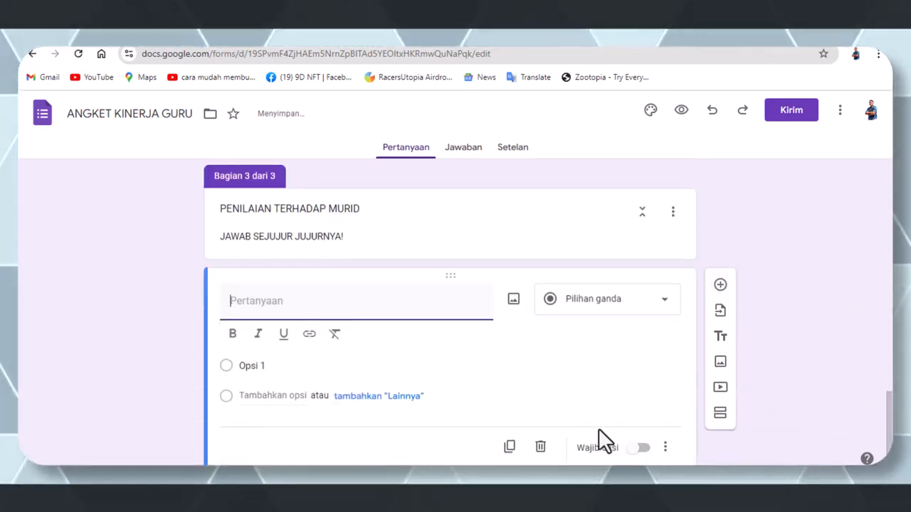
left_click(639, 449)
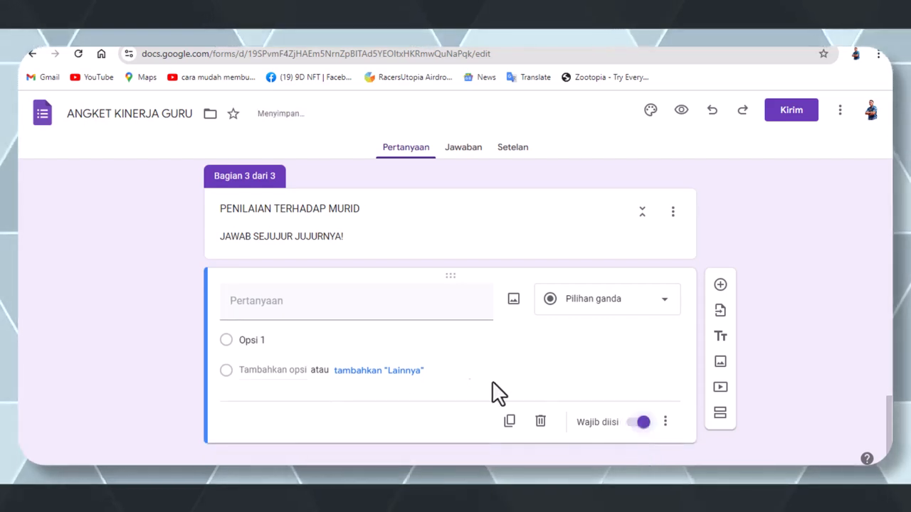
Enter "MURID TIDAK HARUS DISIPLIN. GIMANA PENDAPATMU" as the text of the new multiple-choice question
left_click(273, 307)
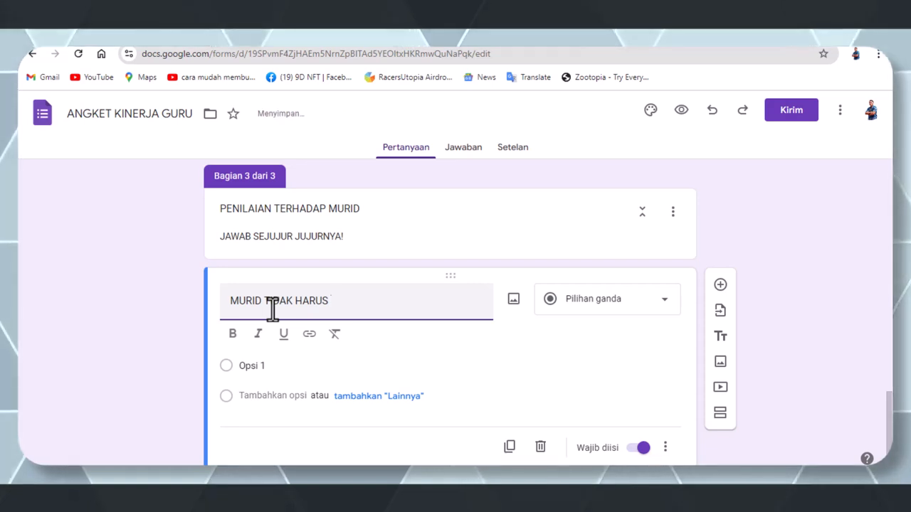
type("PLIN")
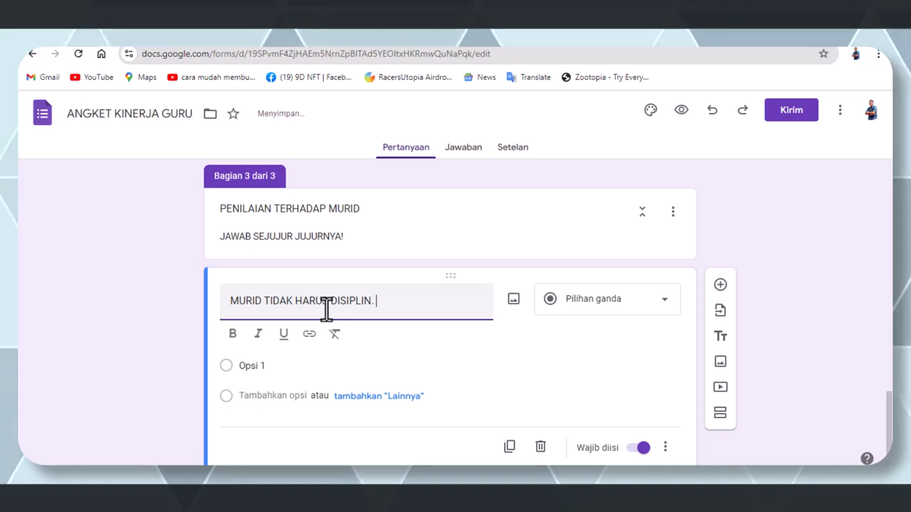
type(". GIMANA PENDAPA")
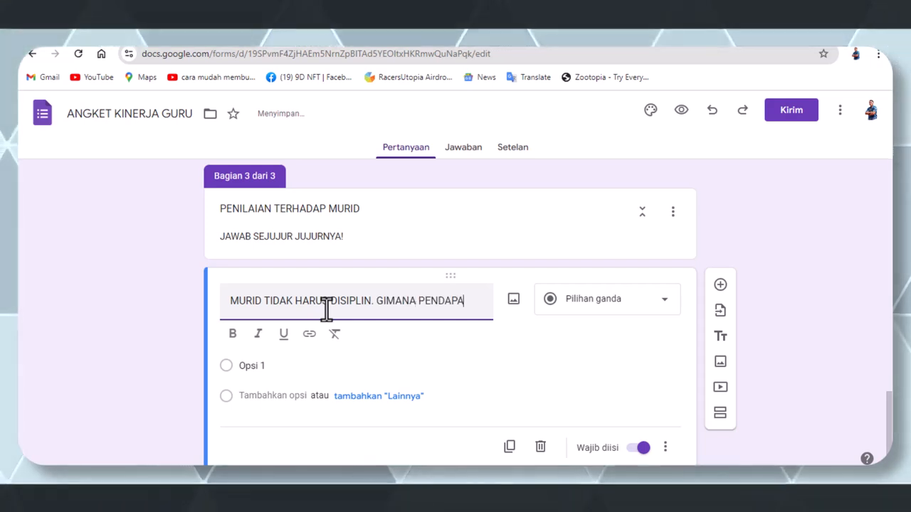
type("TMU")
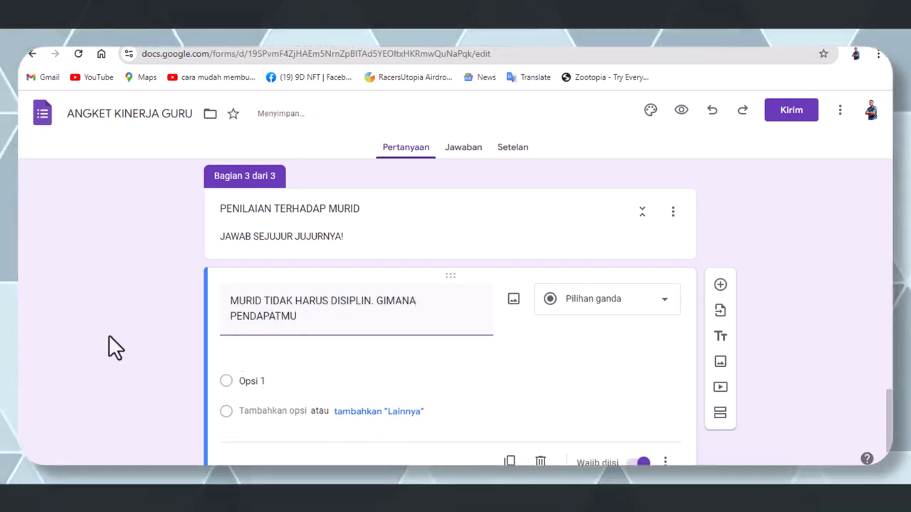
Fill in the question's first three answer options as "SANGAT TIDAK SETUJU", "TIDAK SETUJU" and "BIASA AJA"
left_click(256, 325)
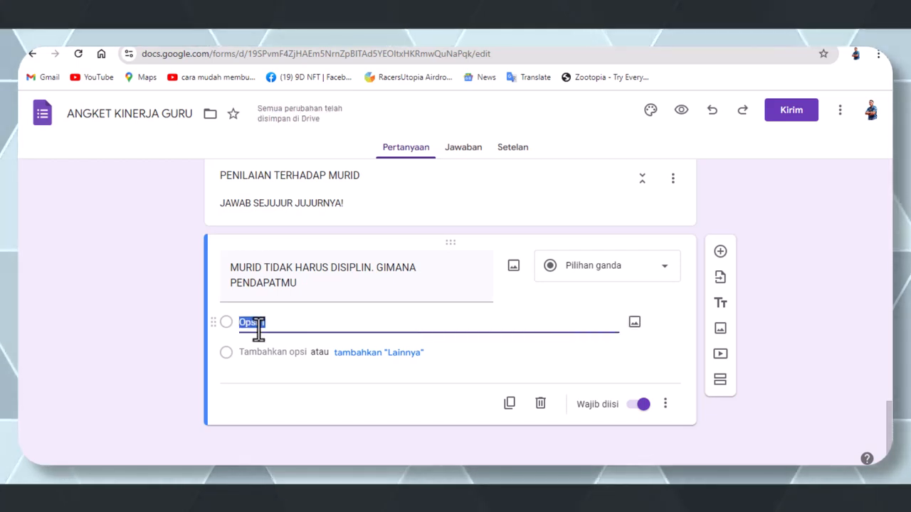
type("SANGAT TIDAK SE")
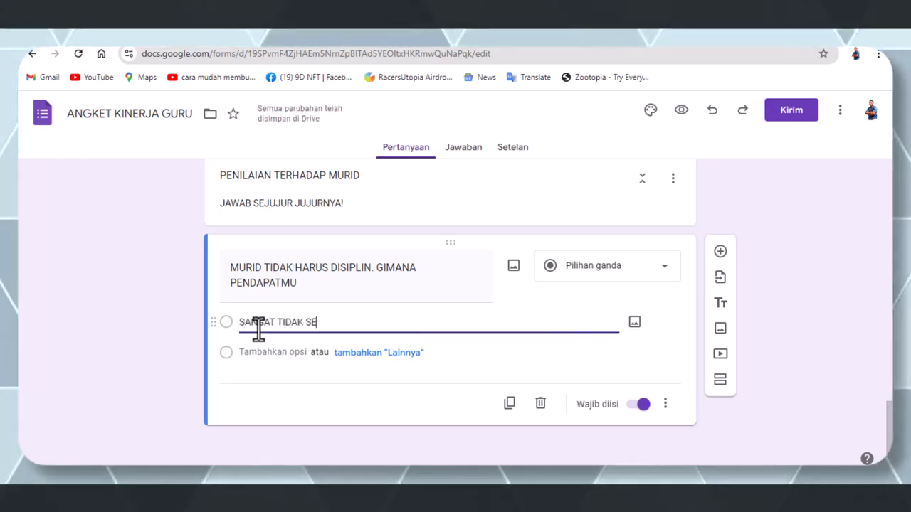
type("TUJU")
key("ctrl+a")
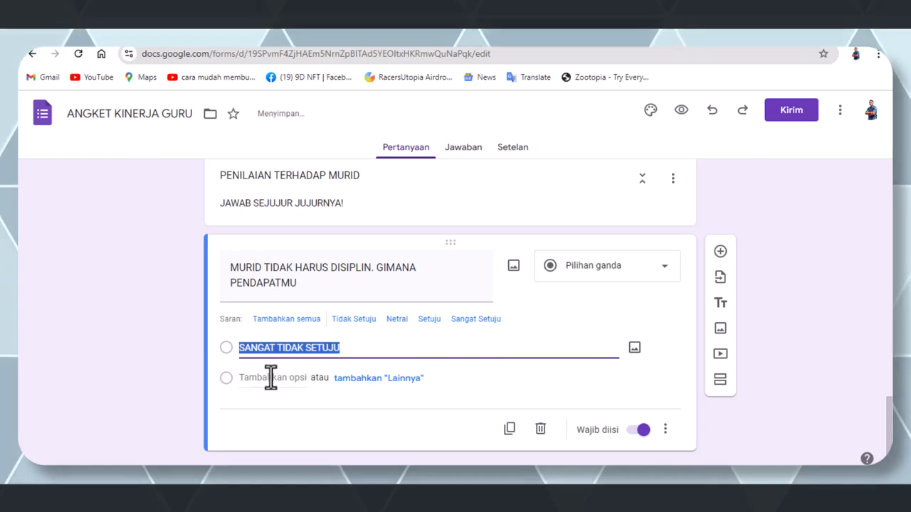
left_click(272, 377)
type("TIDAK SETUJU")
left_click(265, 408)
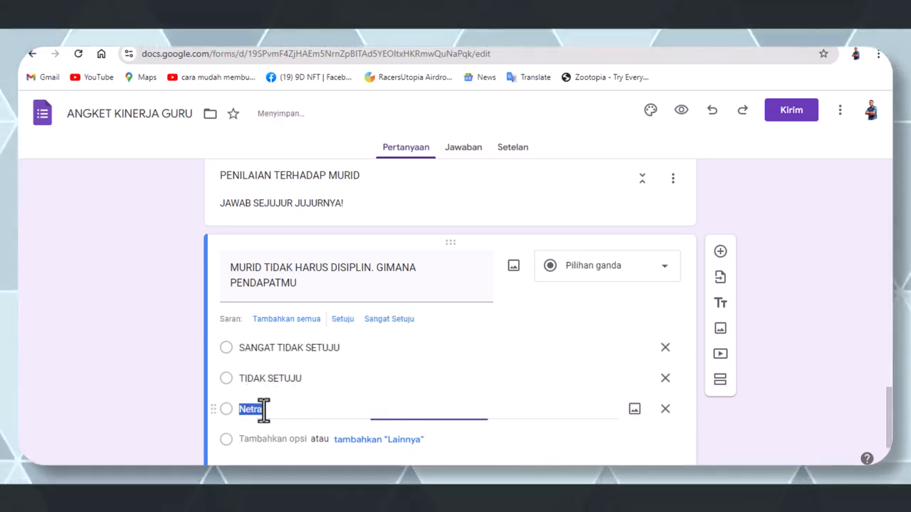
type("BIASA AJA")
Add "SETUJU" and "SANGAT SETUJU" as the fourth and fifth answer options of the student discipline question
scroll(264, 409, "down", 2)
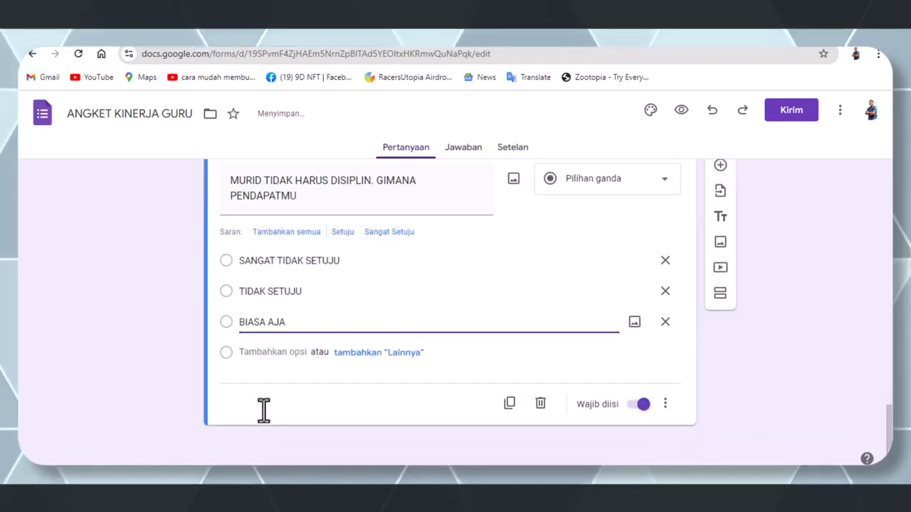
left_click(272, 348)
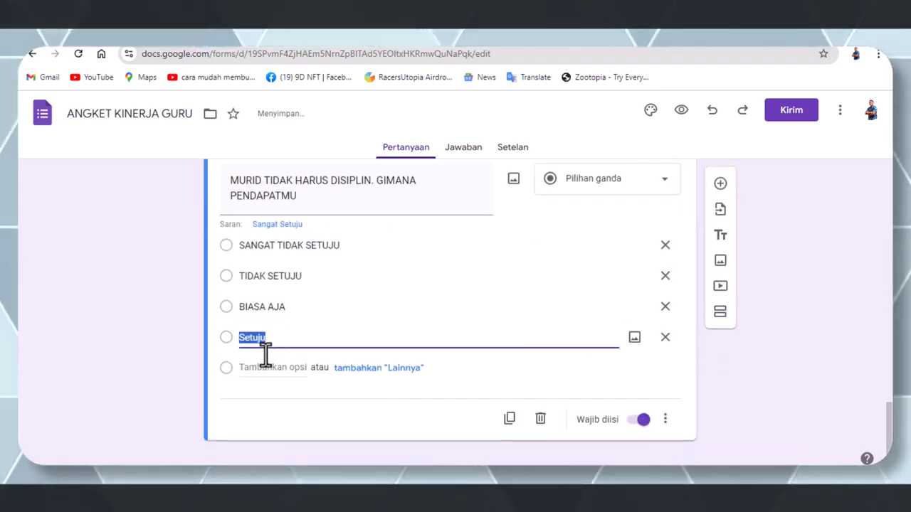
type("SAN")
key("BackSpace")
key("BackSpace")
key("BackSpace")
type("SETU")
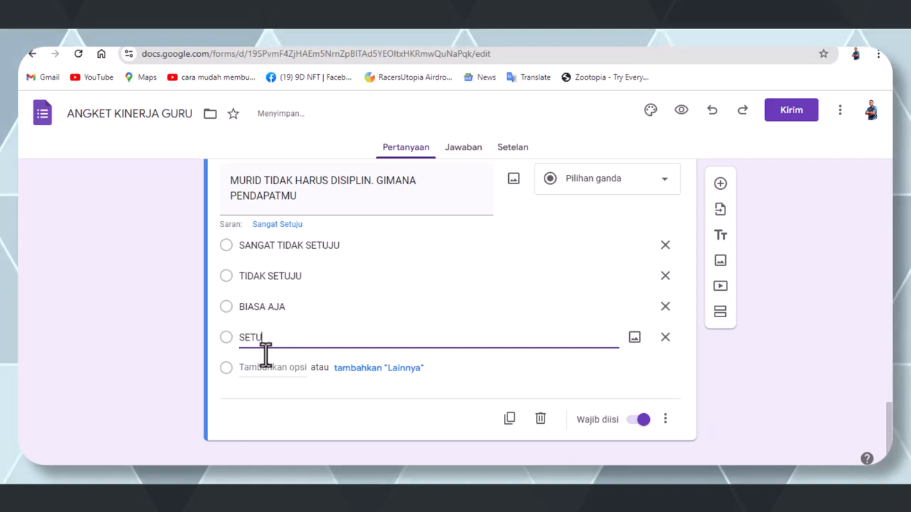
type("JU")
left_click(263, 363)
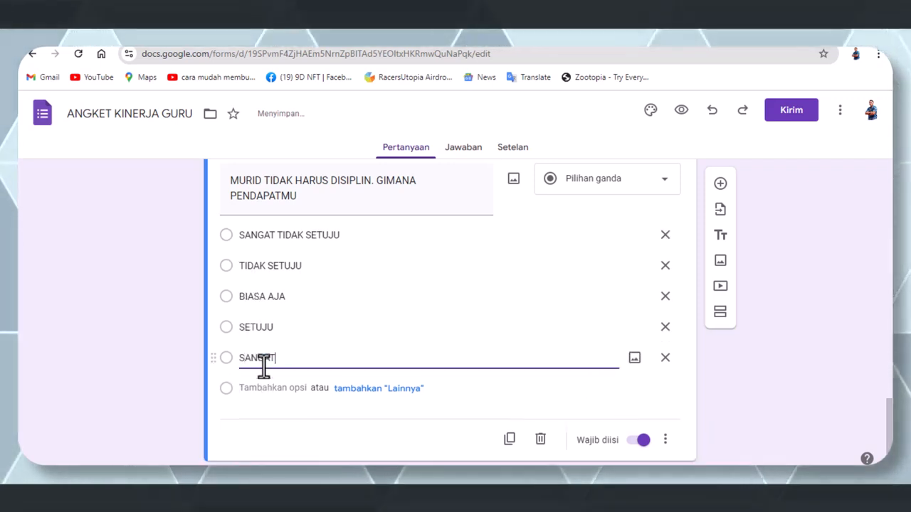
type("SANGAT TI")
key("BackSpace")
key("BackSpace")
type("SETUJU")
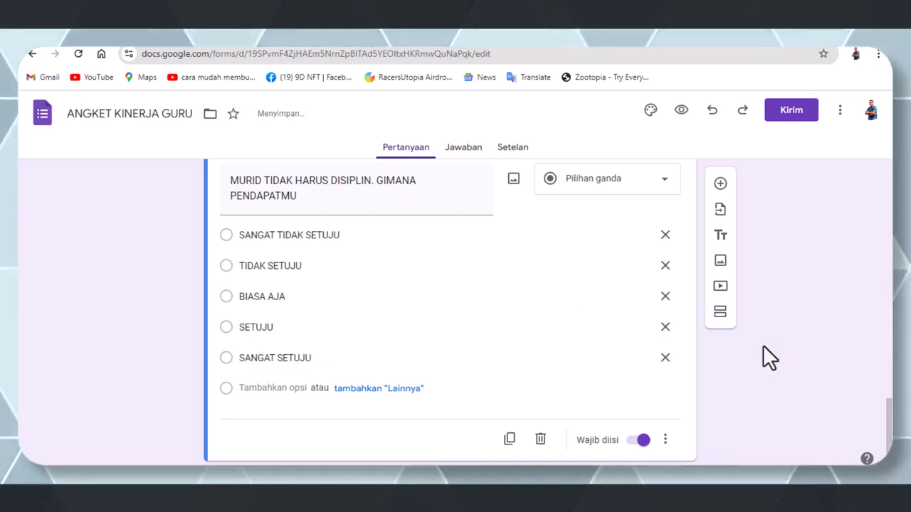
scroll(763, 345, "up", 1)
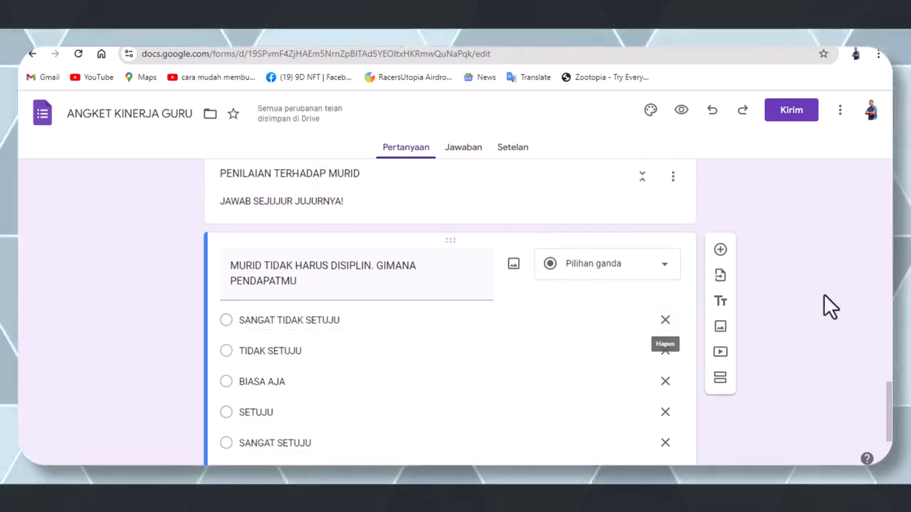
scroll(825, 306, "up", 2)
scroll(824, 296, "down", 3)
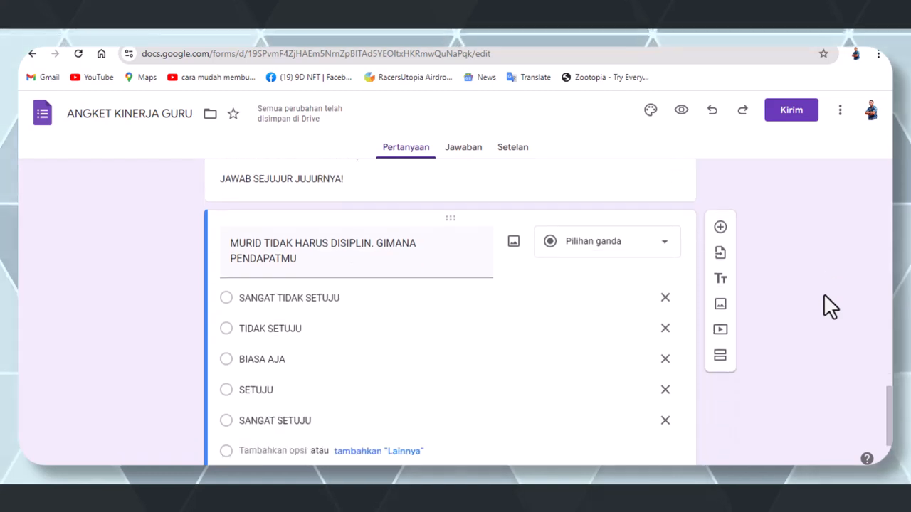
scroll(823, 295, "down", 1)
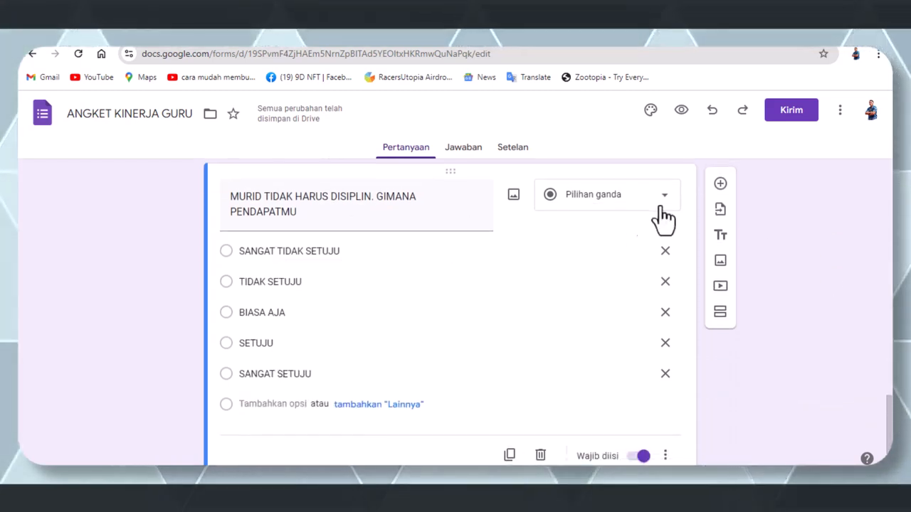
left_click(720, 187)
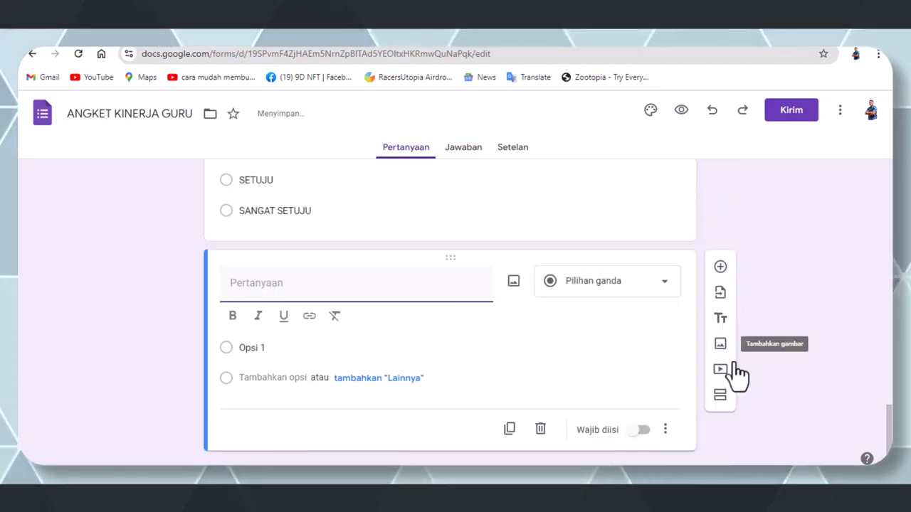
left_click(540, 430)
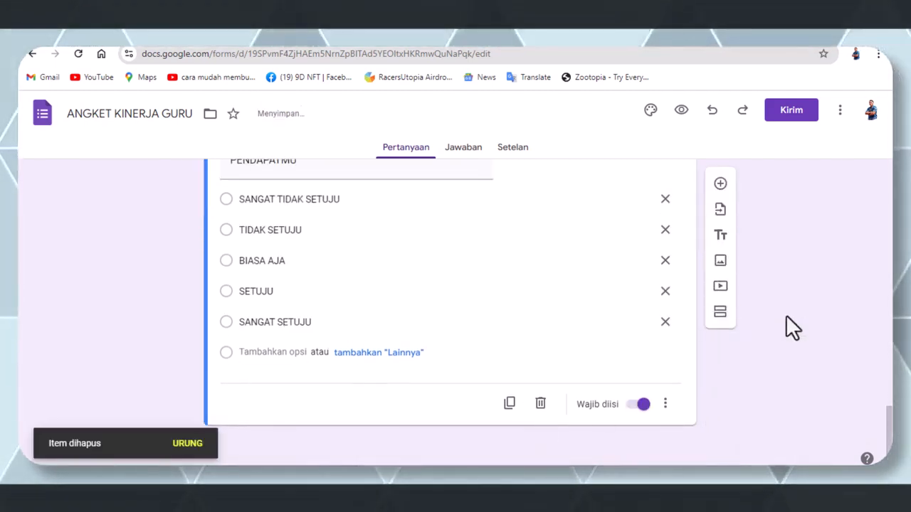
Duplicate the student discipline question and change the copy's text to "MURID WAJIB BOLOS SEKOLAH"
scroll(545, 260, "up", 1)
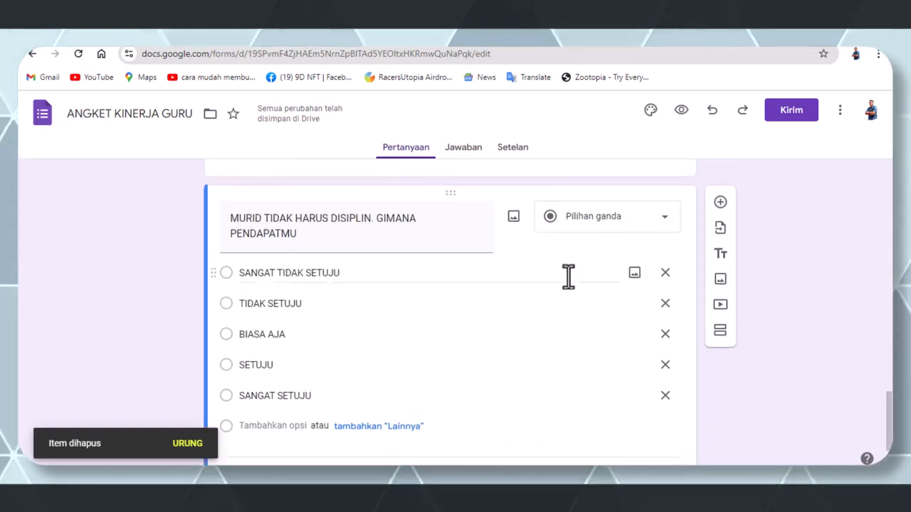
scroll(776, 319, "down", 1)
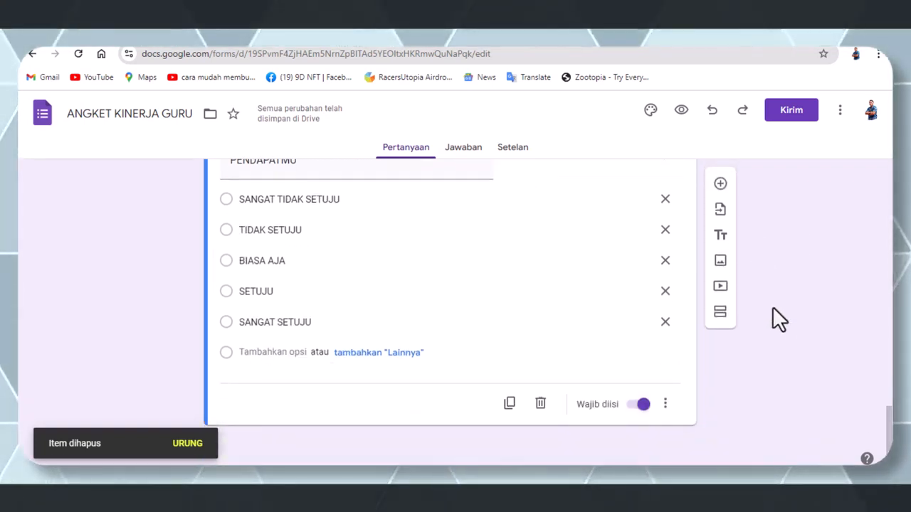
left_click(509, 404)
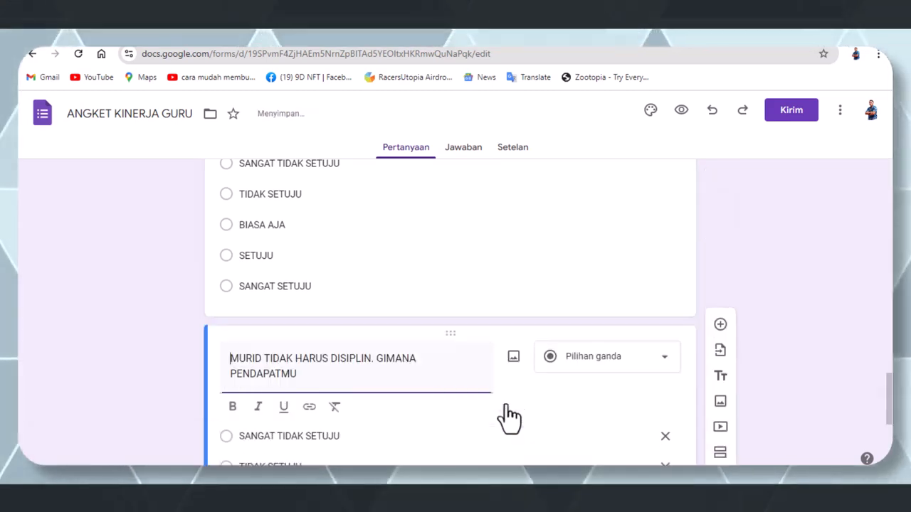
scroll(476, 295, "up", 3)
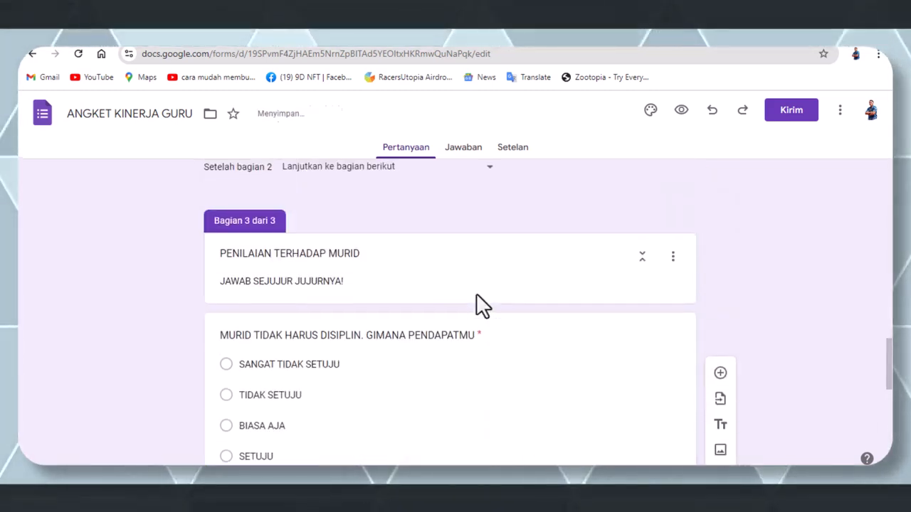
scroll(521, 362, "down", 2)
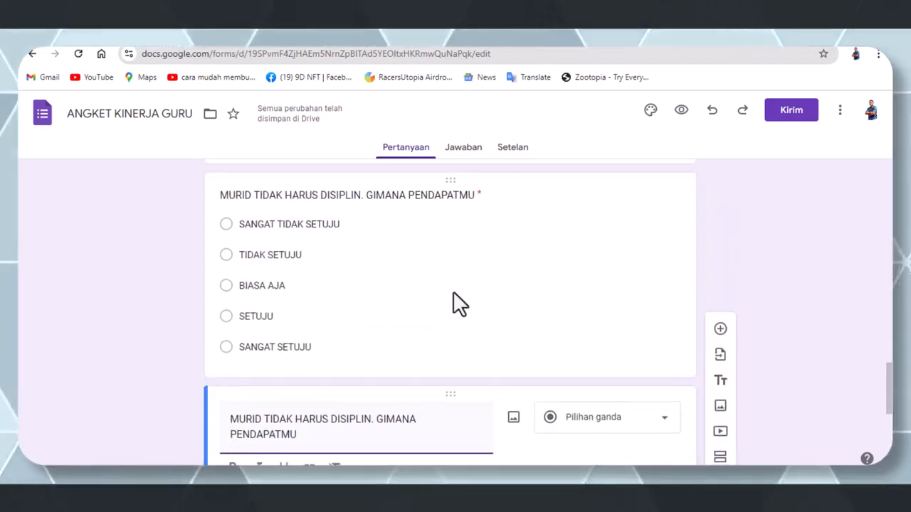
scroll(427, 299, "down", 2)
left_click_drag(273, 267, 229, 256)
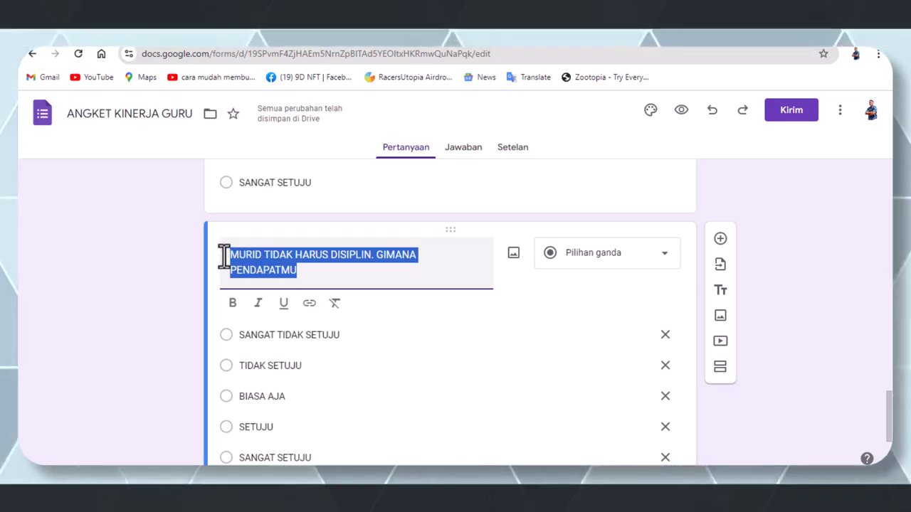
type("MURID")
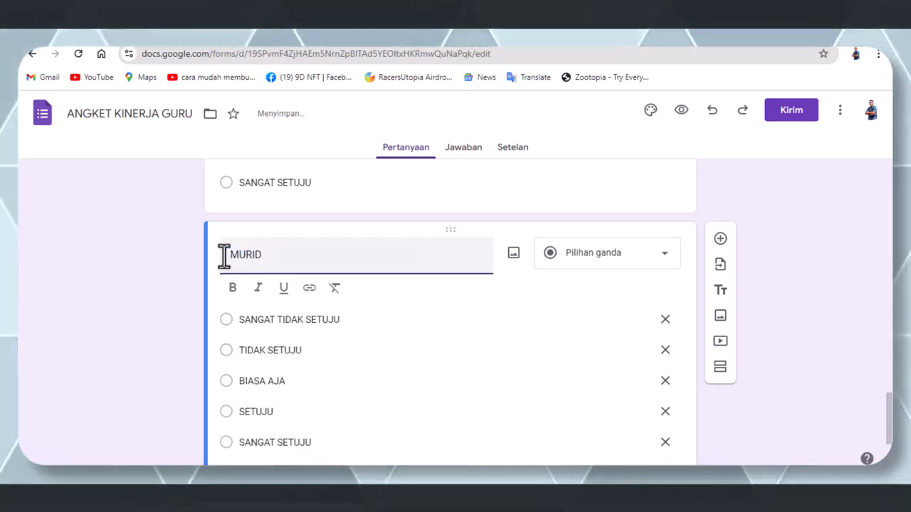
type(" WAJIB BOLOS SEKOLAH")
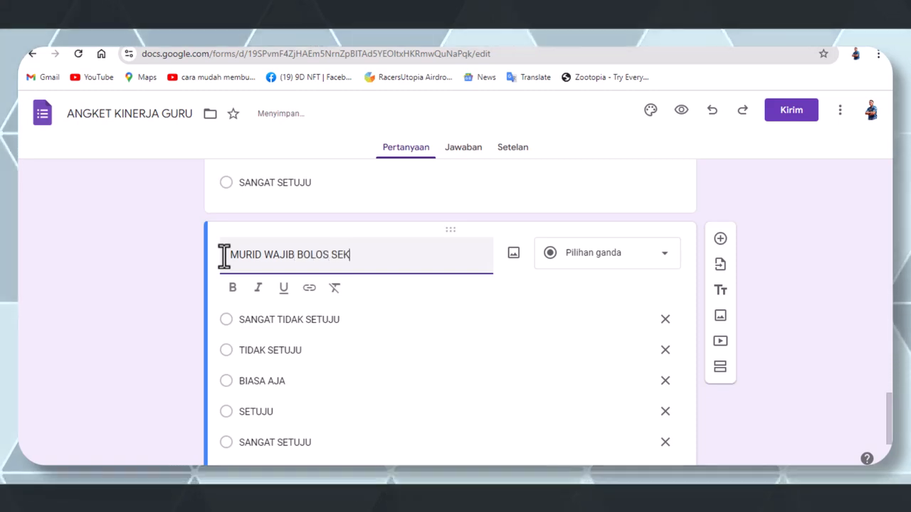
left_click(784, 255)
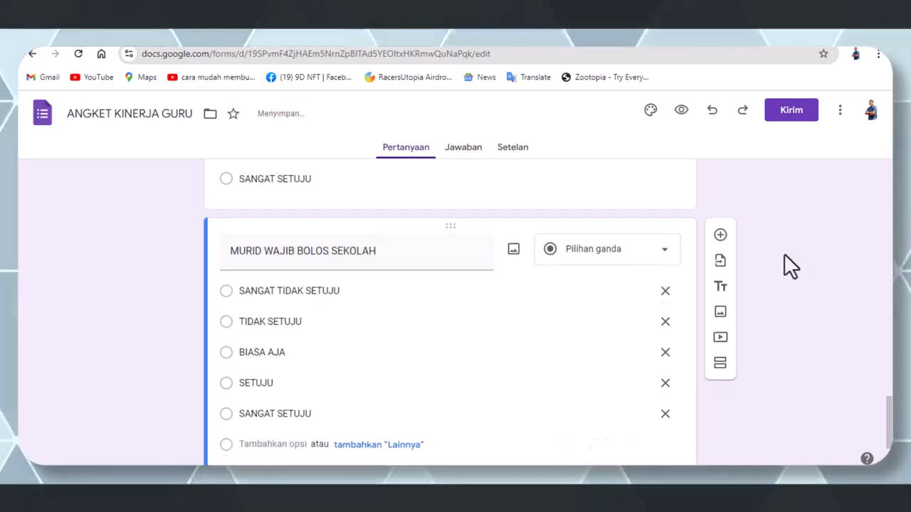
Duplicate the "MURID WAJIB BOLOS SEKOLAH" question and change the copy's text to "APAKAH ORANG TUA HARUS KERAS TERHADAP ANAK YANG SALAH?"
scroll(784, 255, "down", 2)
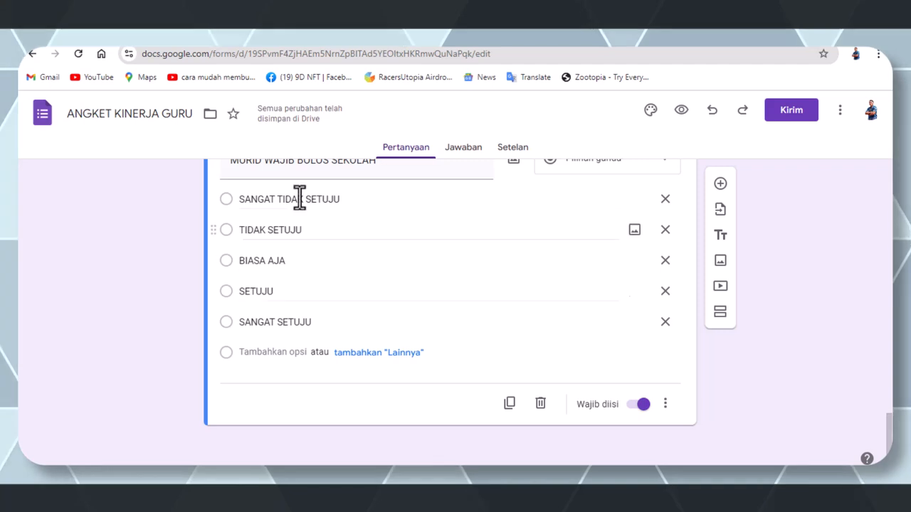
scroll(441, 246, "up", 1)
scroll(498, 340, "down", 1)
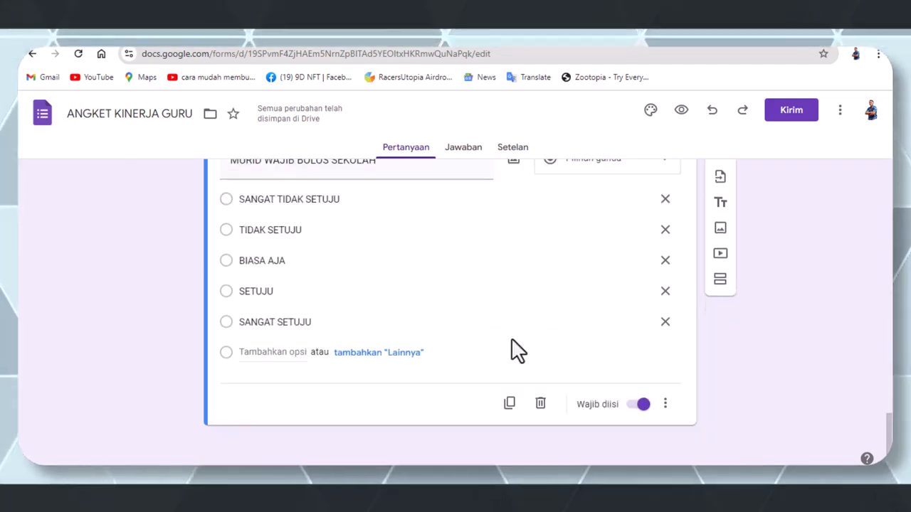
left_click(510, 404)
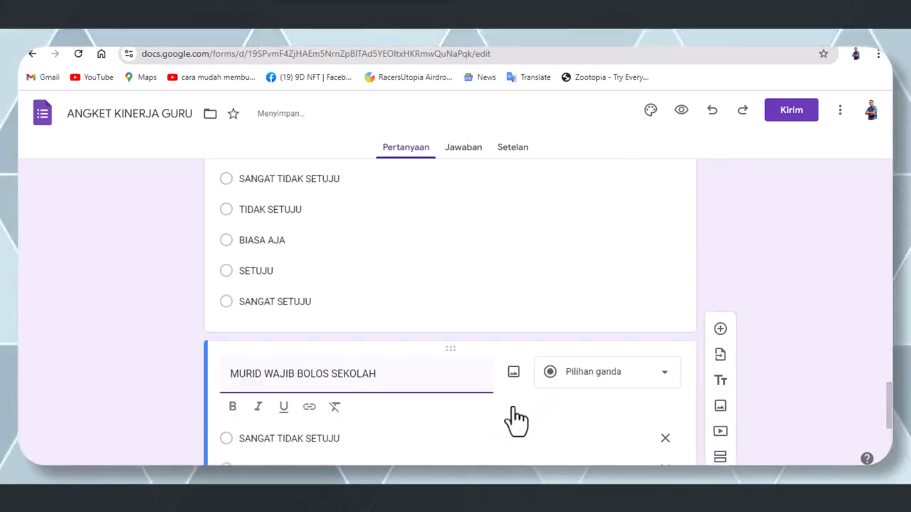
left_click_drag(404, 413, 130, 415)
type("APAKA")
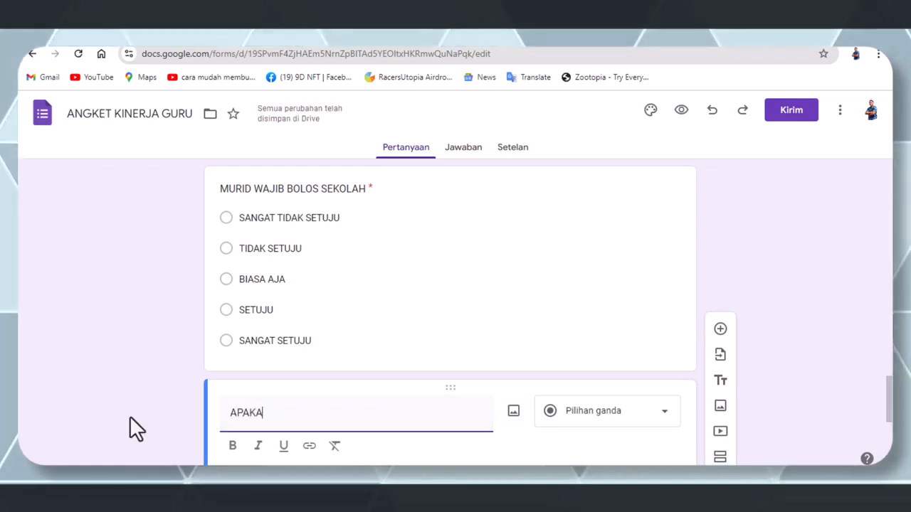
type("H ORANG TUA HAR")
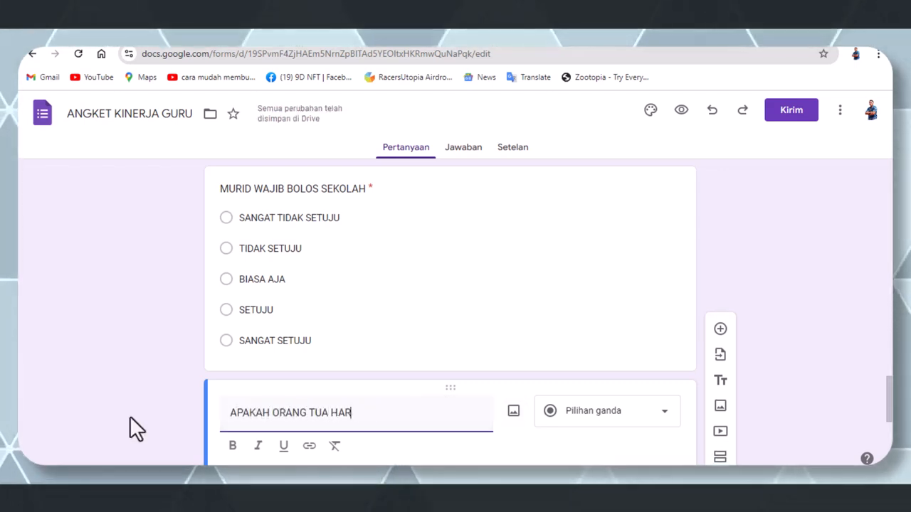
type("US KER")
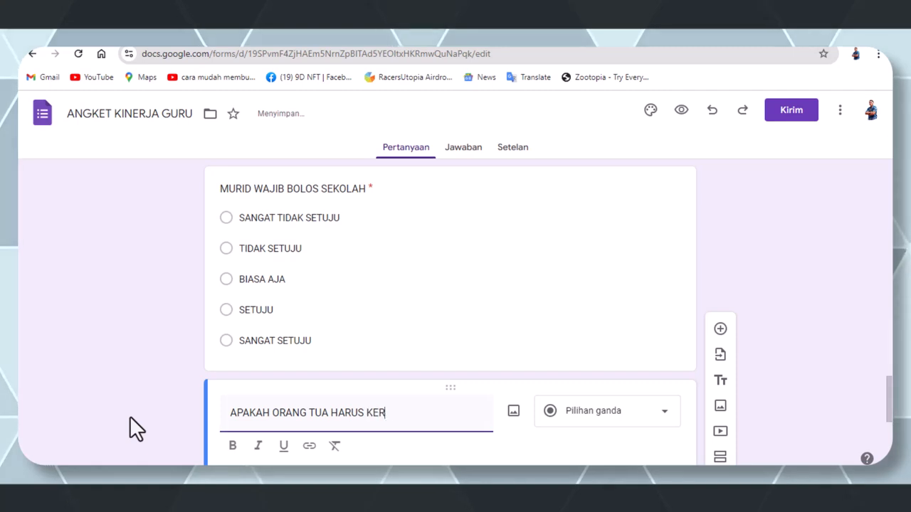
type("AS TERHADAP ANA")
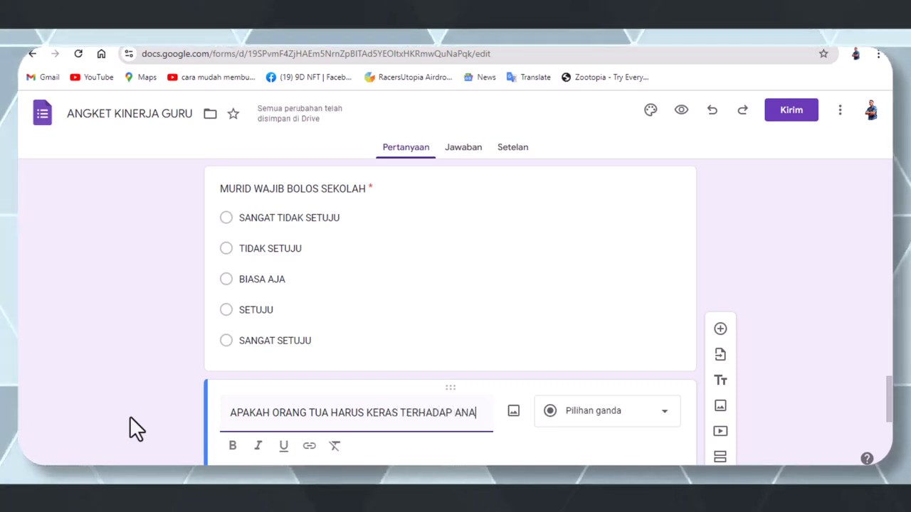
type("K YANG SALAH?")
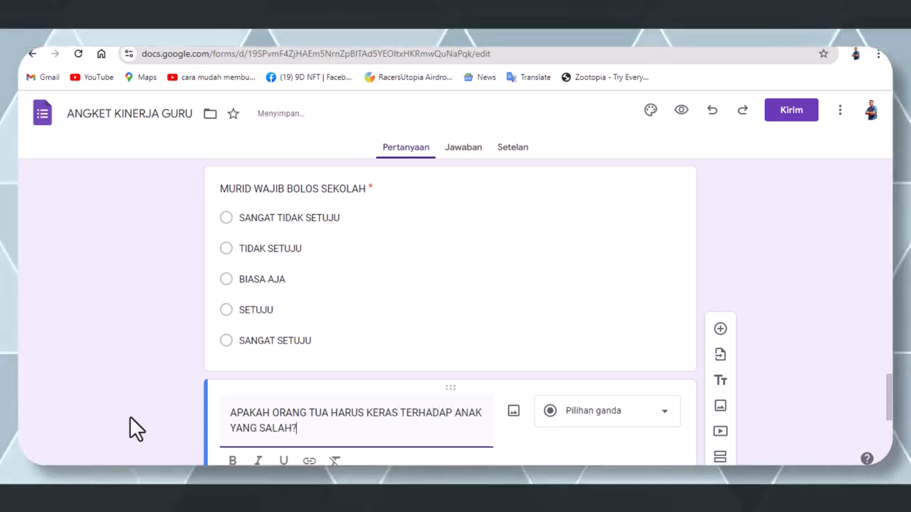
Link the form's responses to a newly created spreadsheet and return to the form
left_click(777, 357)
scroll(776, 357, "down", 3)
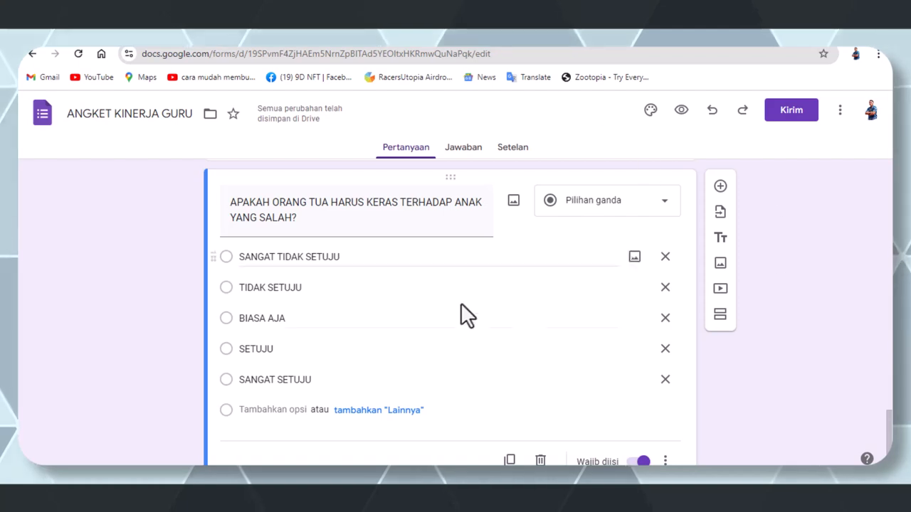
left_click(468, 164)
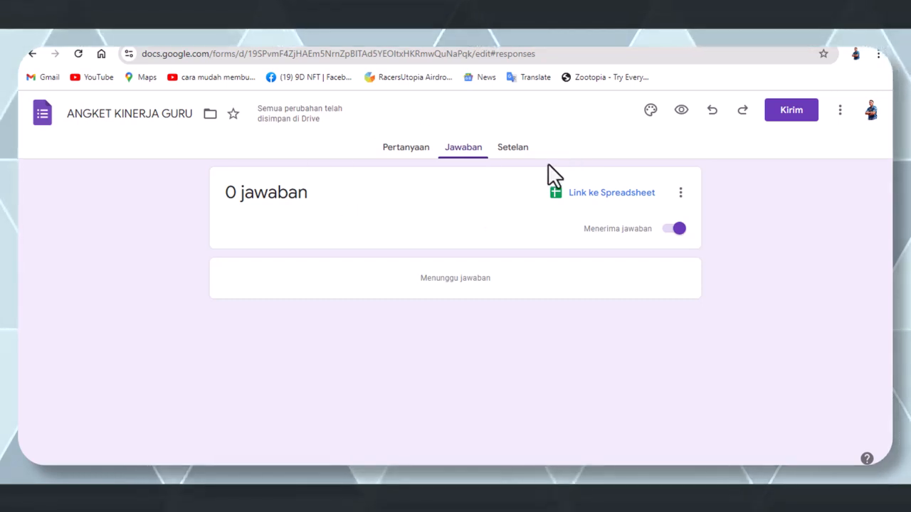
left_click(409, 151)
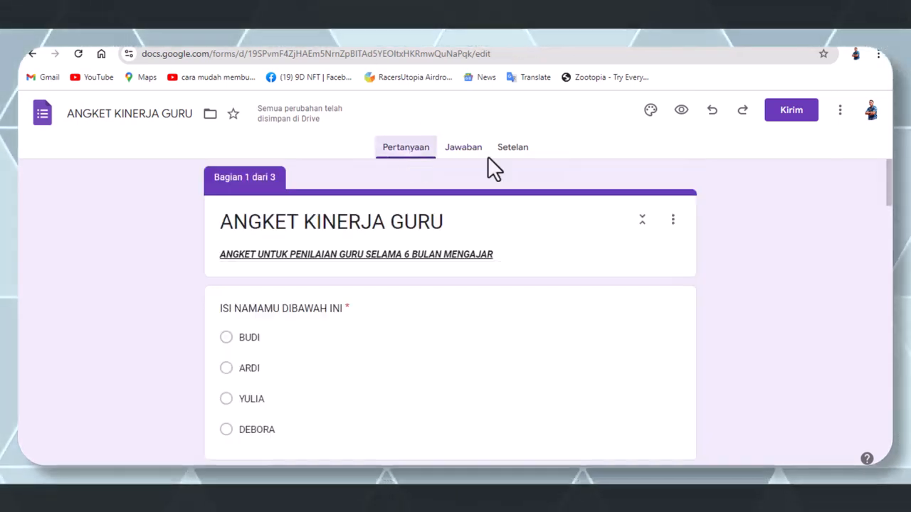
left_click(458, 164)
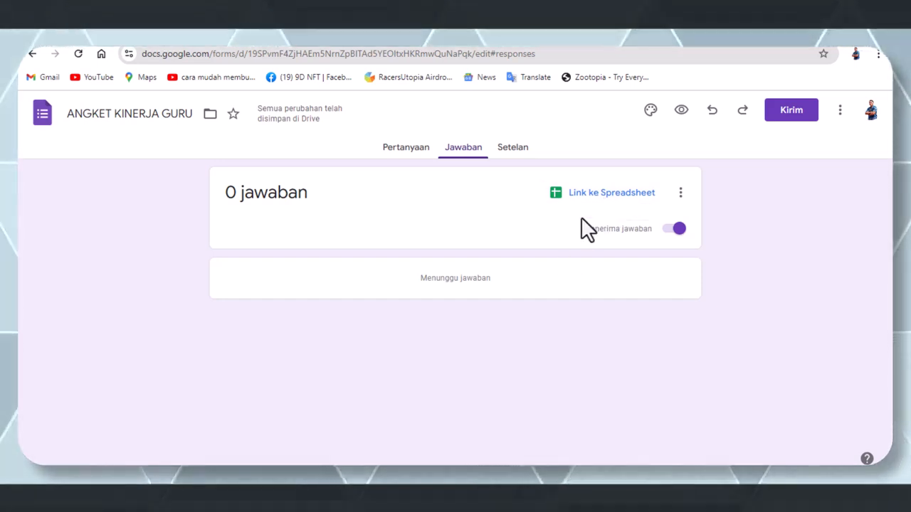
left_click(598, 193)
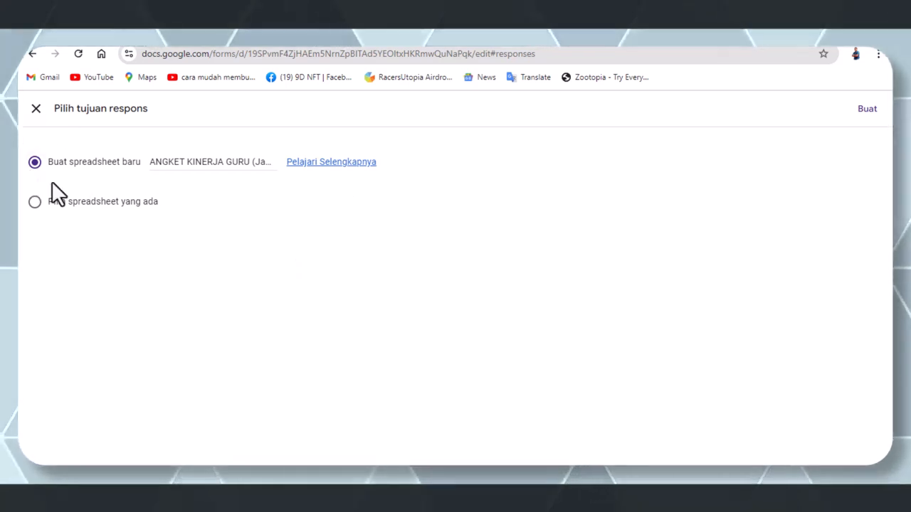
left_click(865, 114)
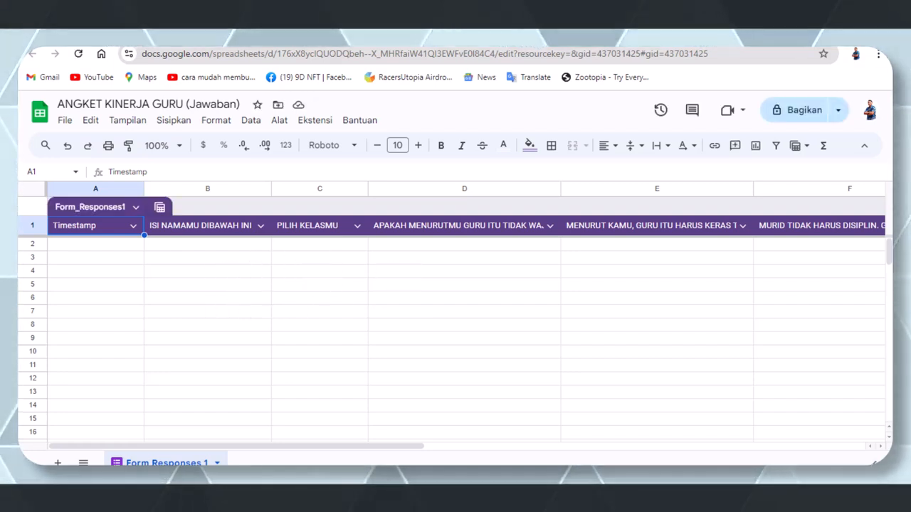
key("ctrl+shift+Tab")
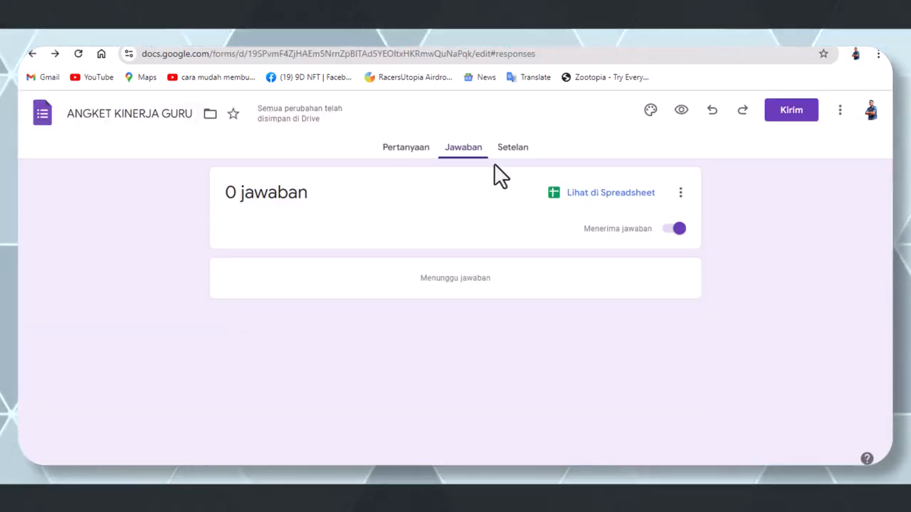
Turn the questionnaire into a quiz by enabling "Jadikan ini sebagai kuis" in the form settings
left_click(513, 149)
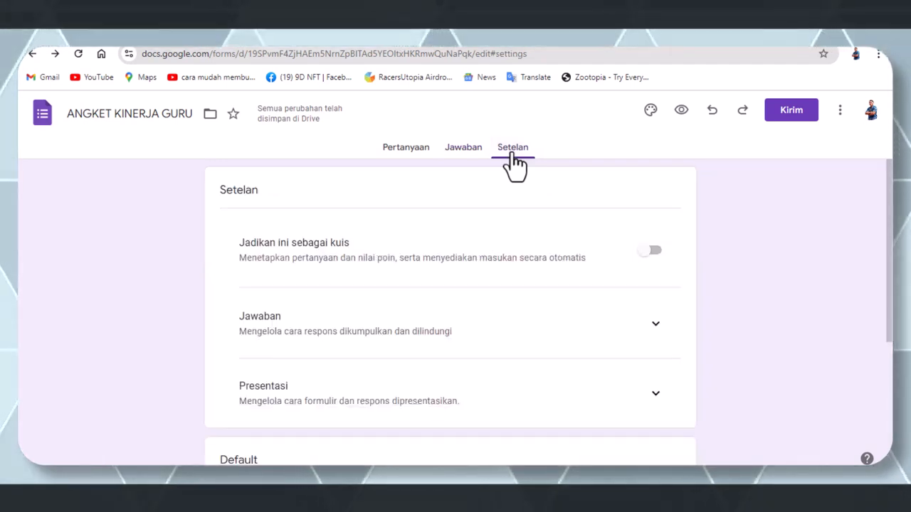
left_click(404, 149)
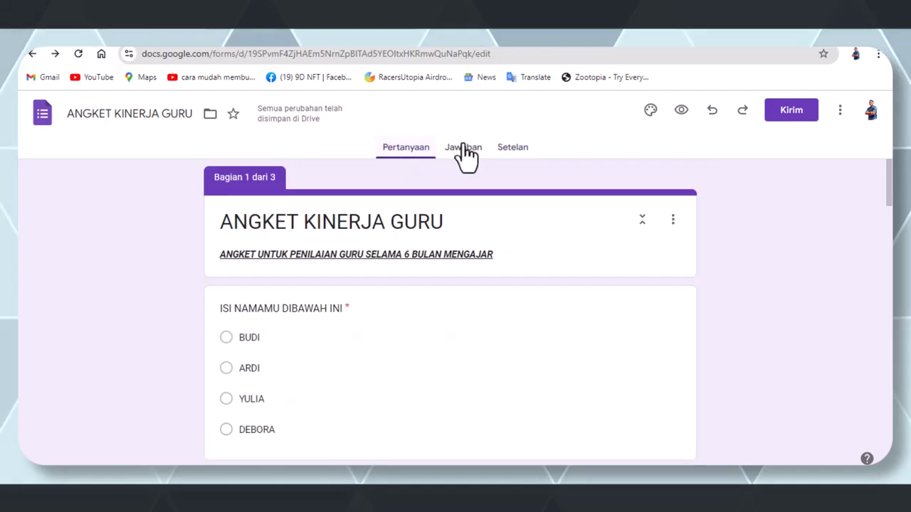
left_click(510, 151)
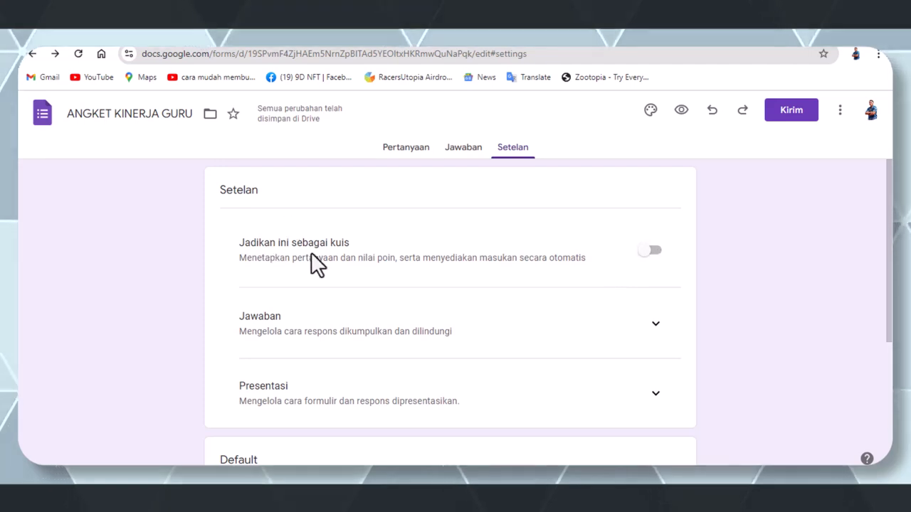
left_click(652, 256)
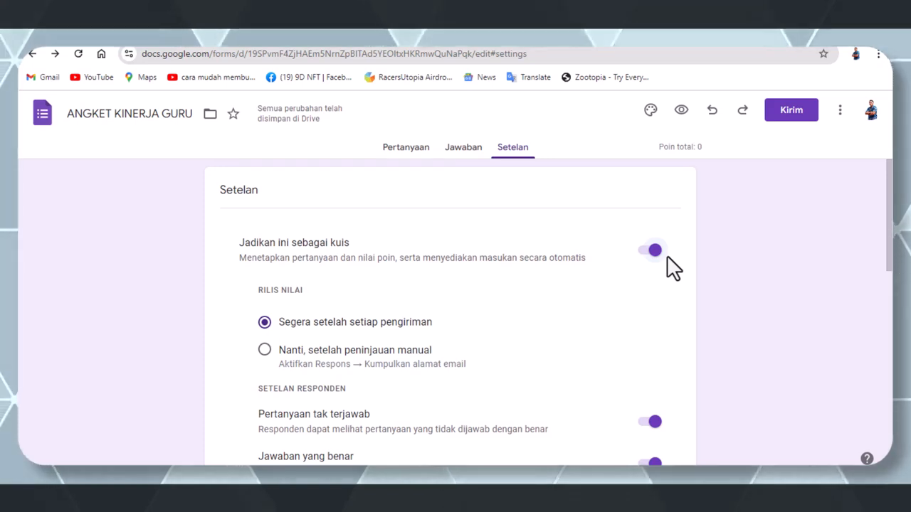
left_click(655, 255)
left_click(655, 255)
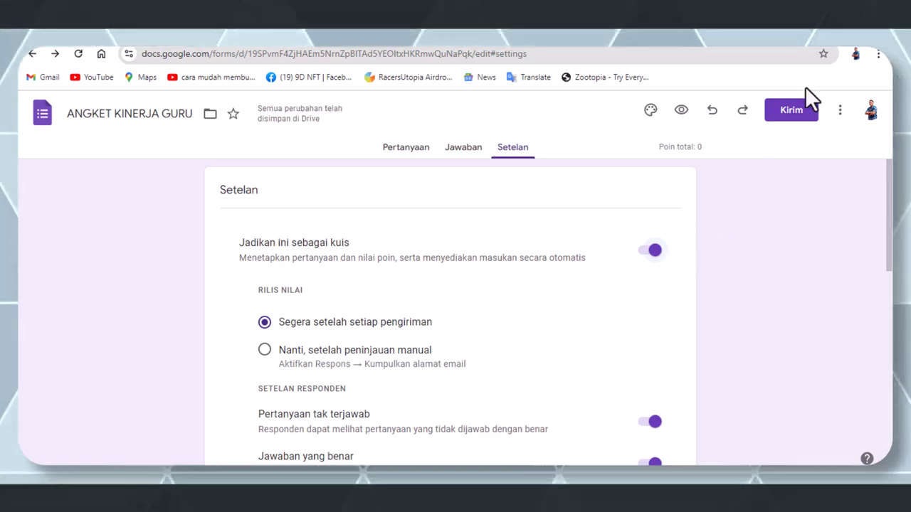
Copy the form's sharing link as a shortened URL and return to the form's questions
left_click(792, 111)
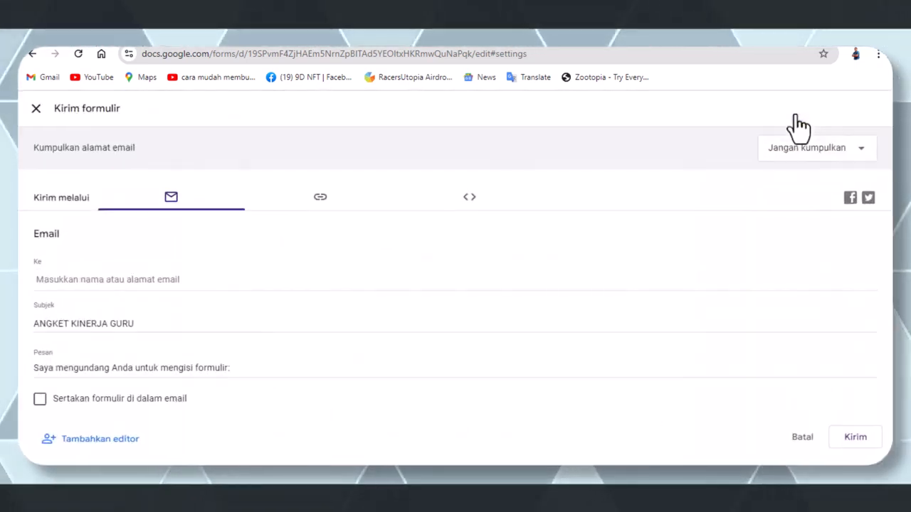
left_click(36, 108)
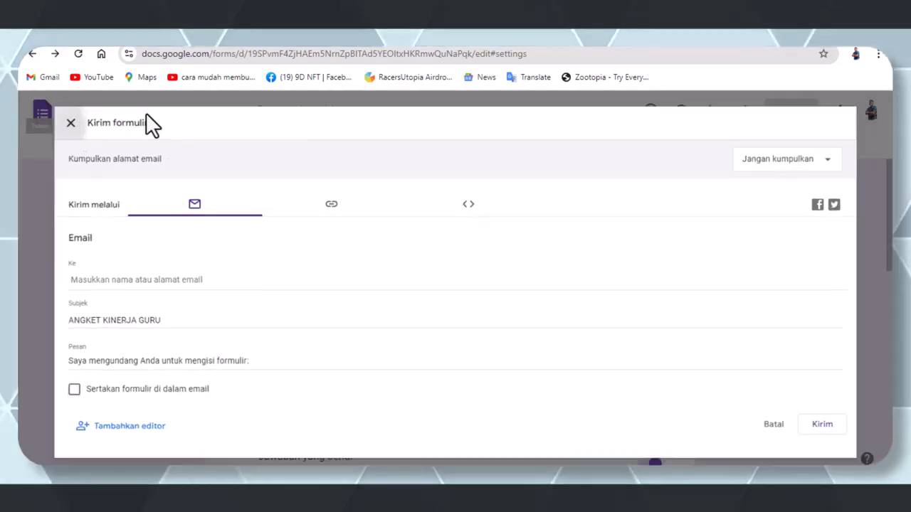
left_click(800, 115)
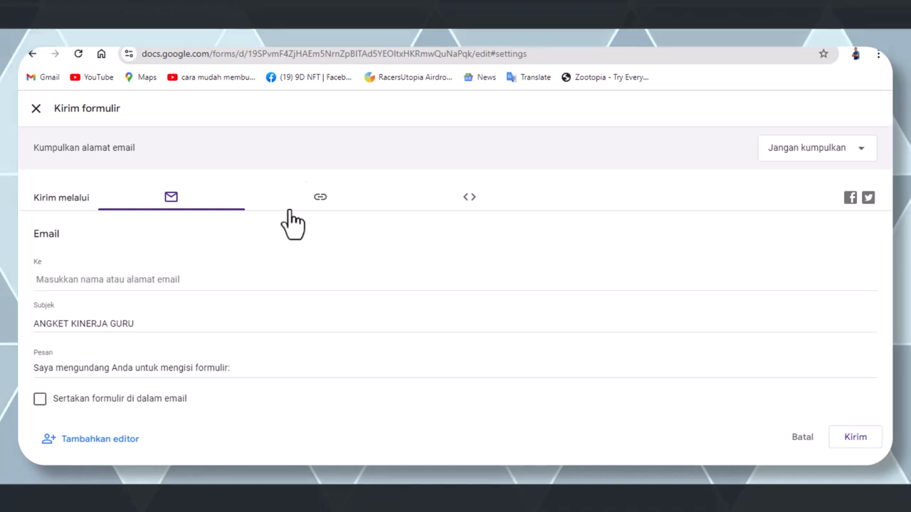
left_click(321, 202)
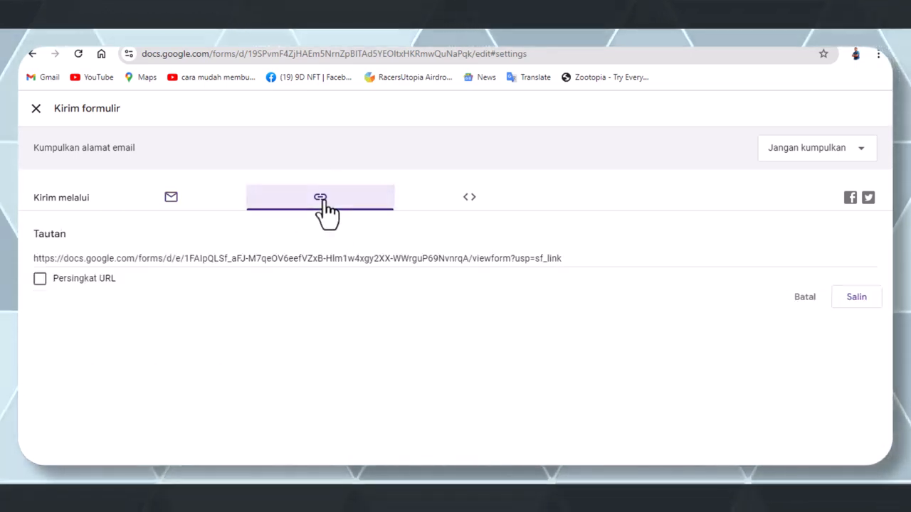
left_click(40, 281)
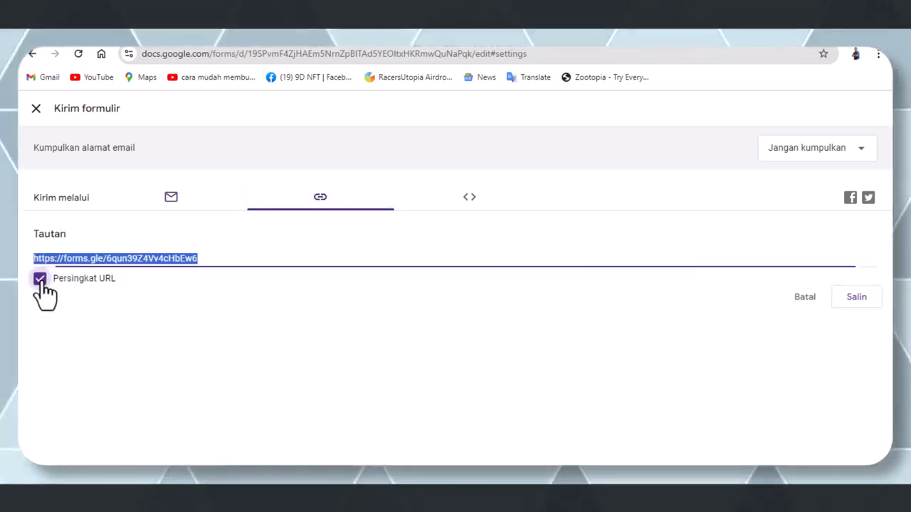
left_click(859, 305)
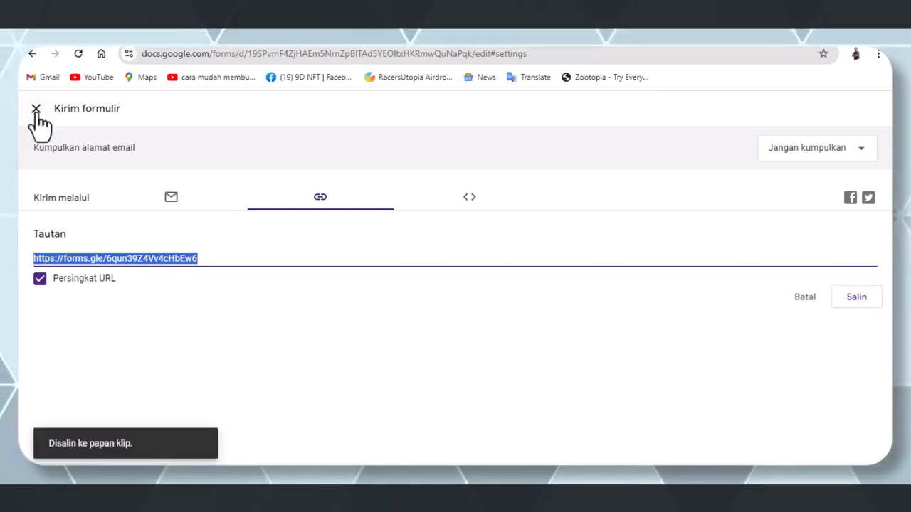
left_click(36, 109)
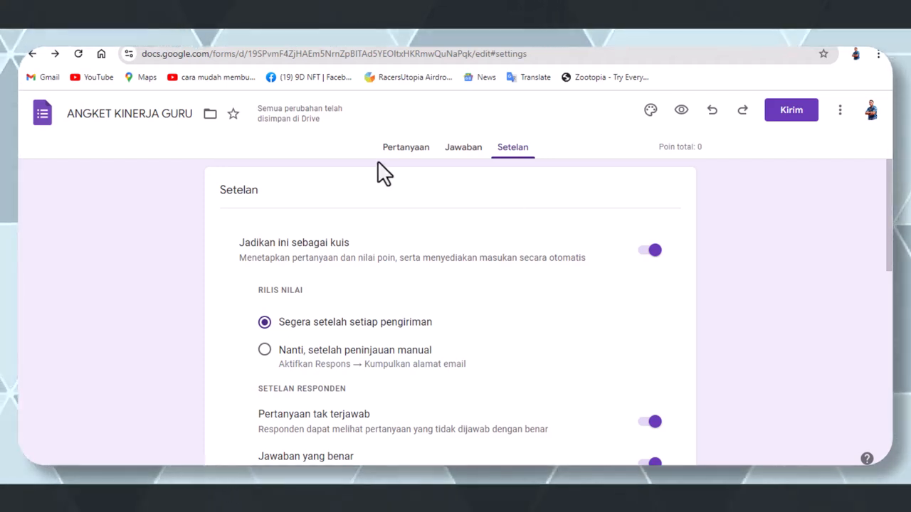
left_click(412, 154)
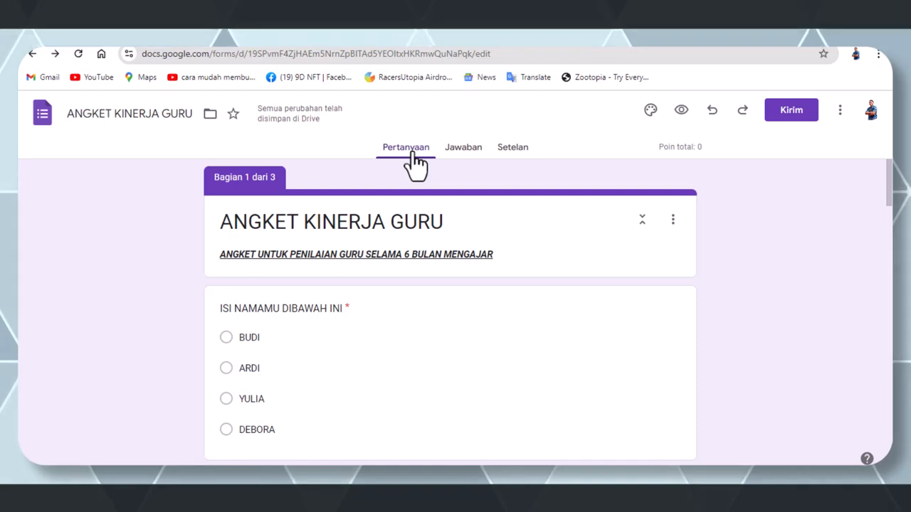